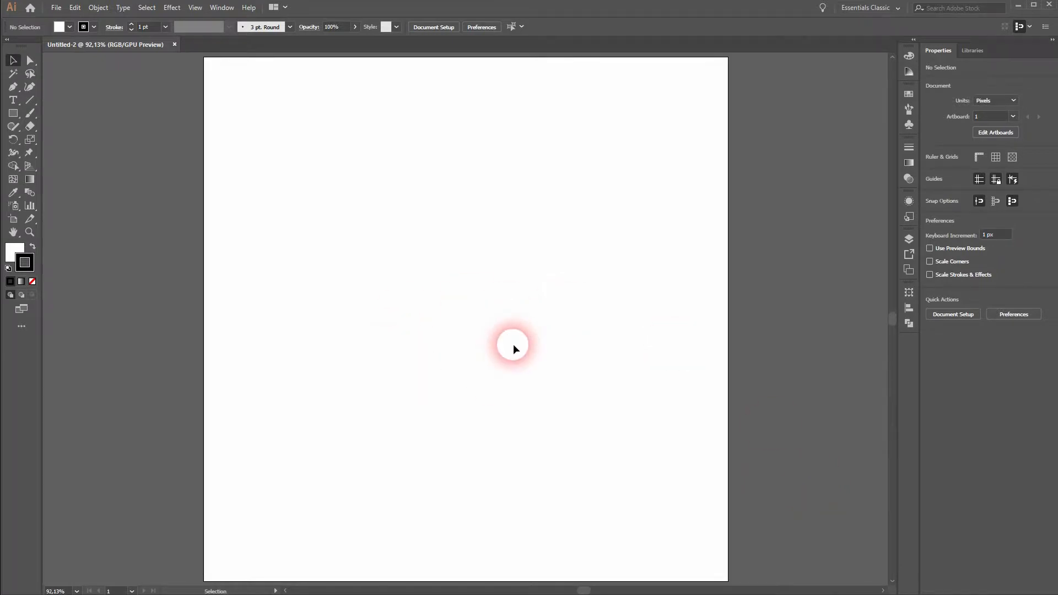
Step: Set up the Pen tool with a black fill and no stroke
{"action": "key", "text": "ctrl+0"}
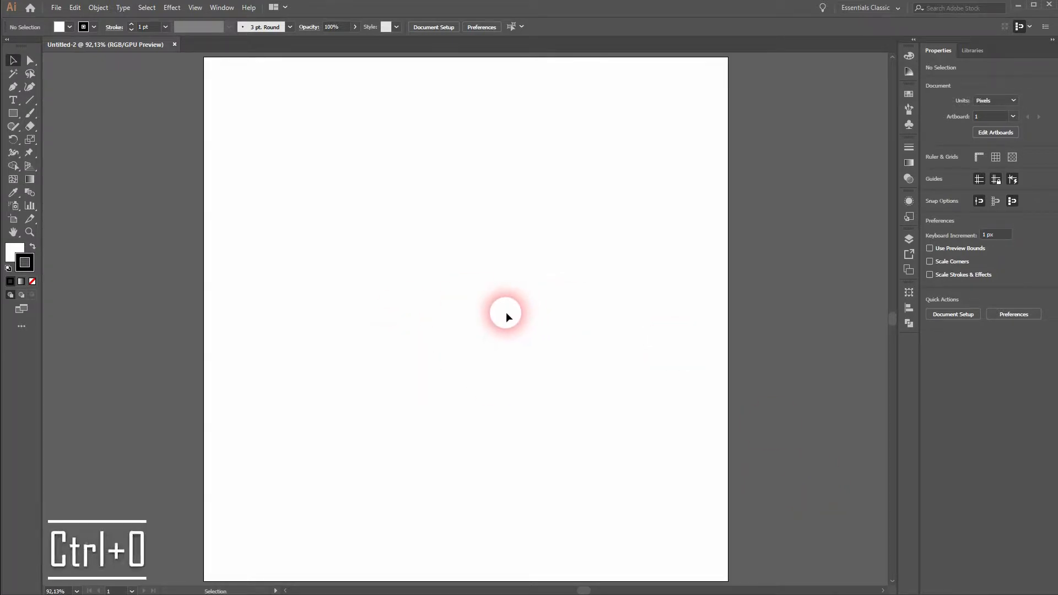
{"action": "left_click", "coordinate": [17, 91]}
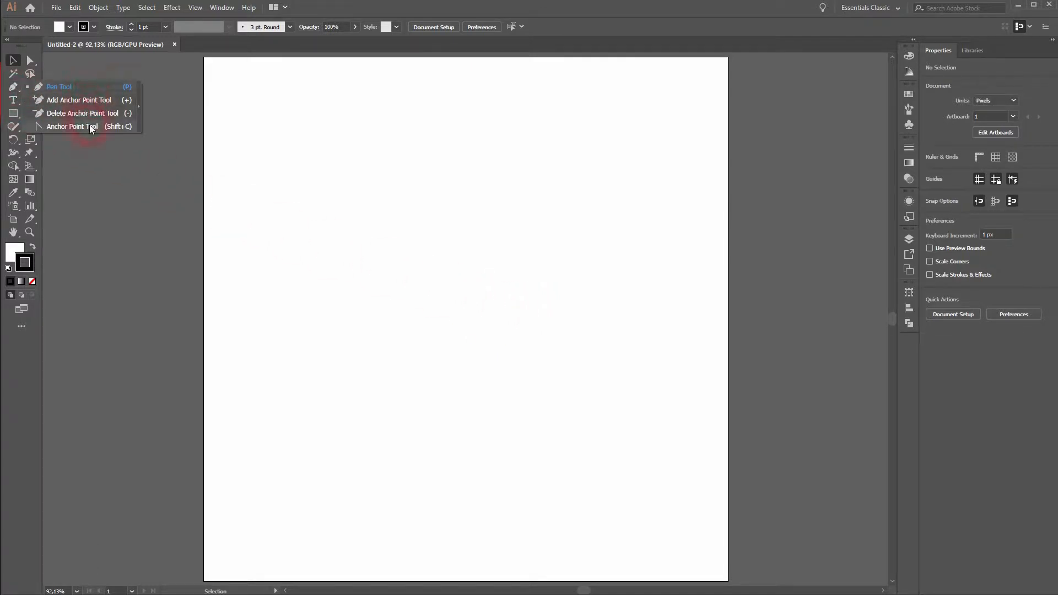
{"action": "left_click", "coordinate": [88, 90]}
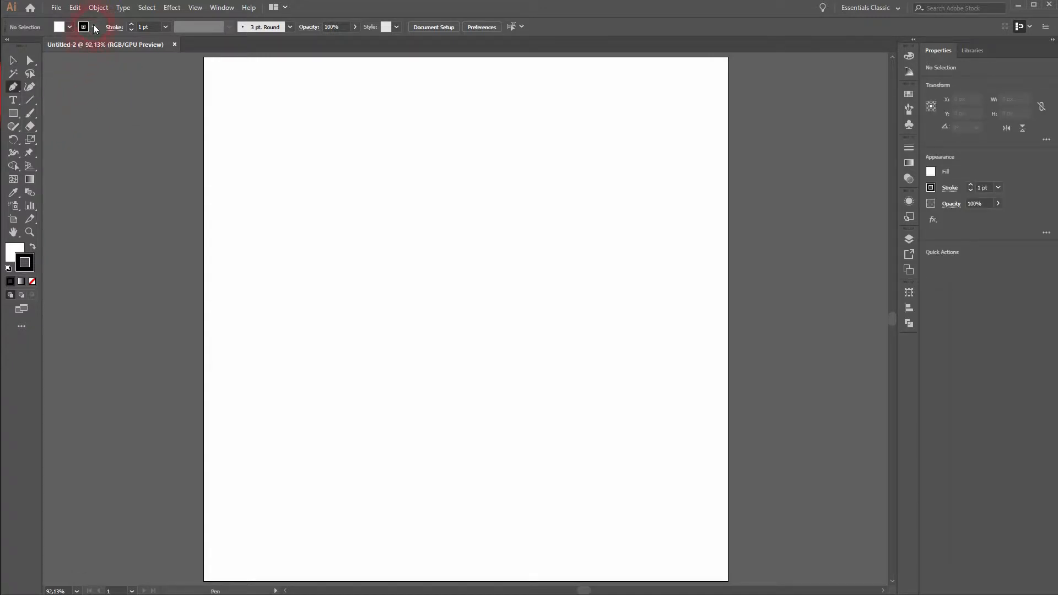
{"action": "left_click", "coordinate": [65, 24]}
{"action": "left_click", "coordinate": [47, 49]}
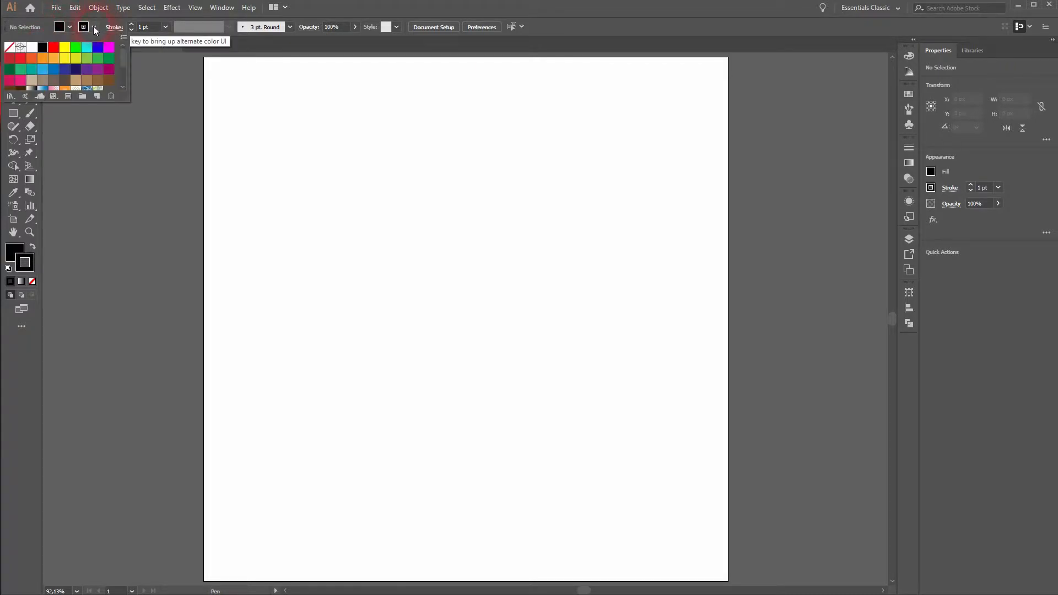
{"action": "left_click", "coordinate": [10, 47]}
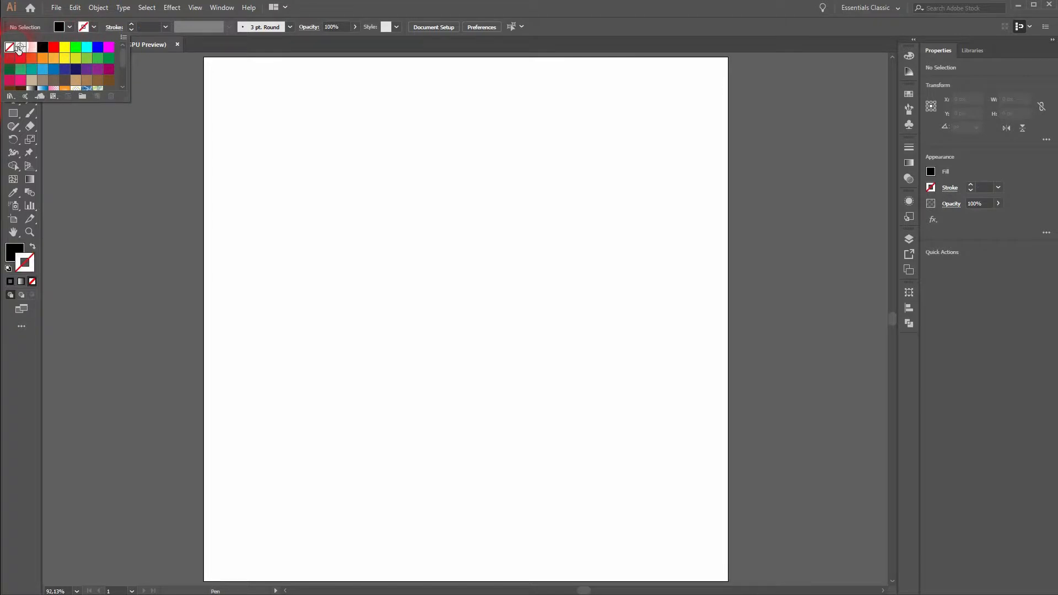
{"action": "left_click", "coordinate": [633, 26]}
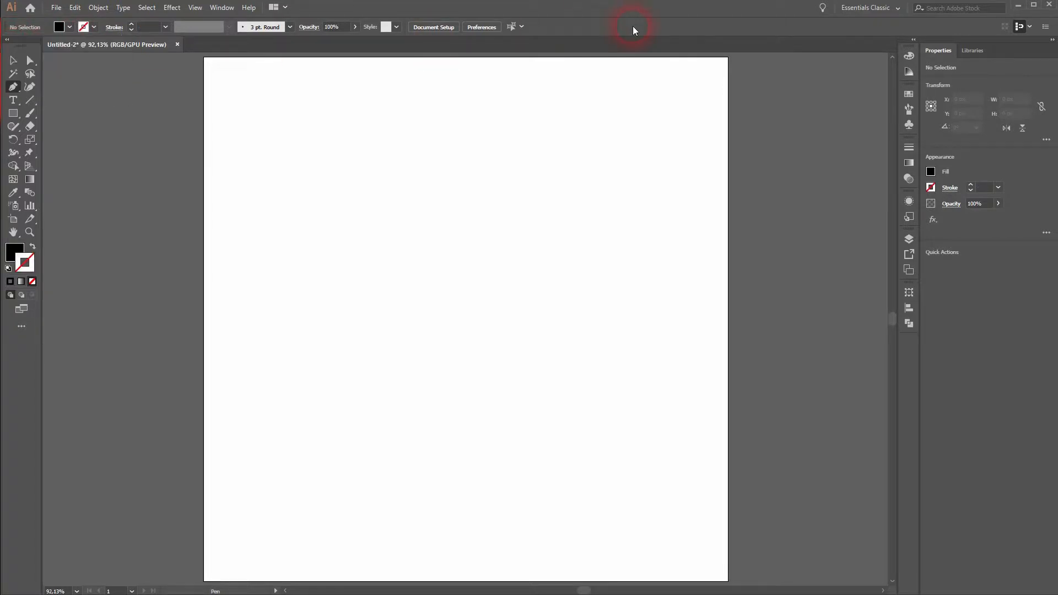
Step: Draw a closed triangle about 397 by 200 px in the artboard's upper half and move it slightly up and to the right
{"action": "left_click", "coordinate": [267, 291]}
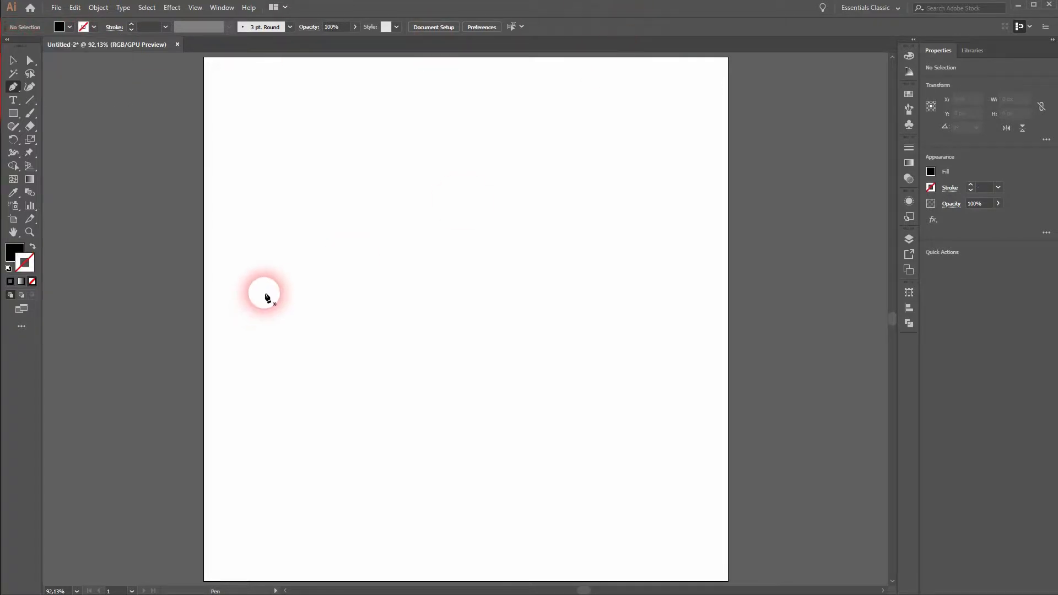
{"action": "left_click", "coordinate": [434, 175]}
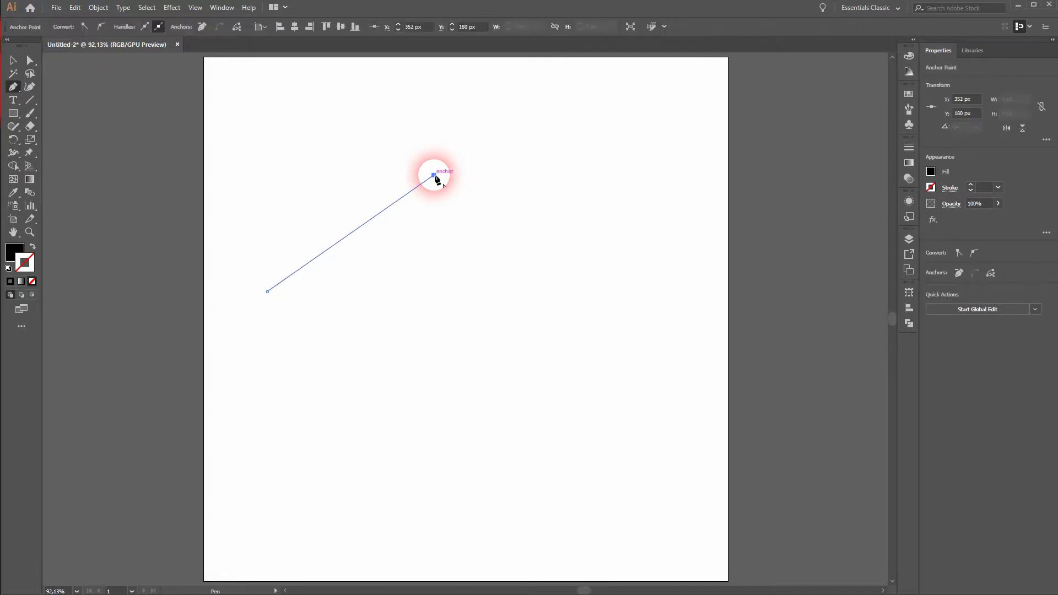
{"action": "left_click", "coordinate": [529, 306]}
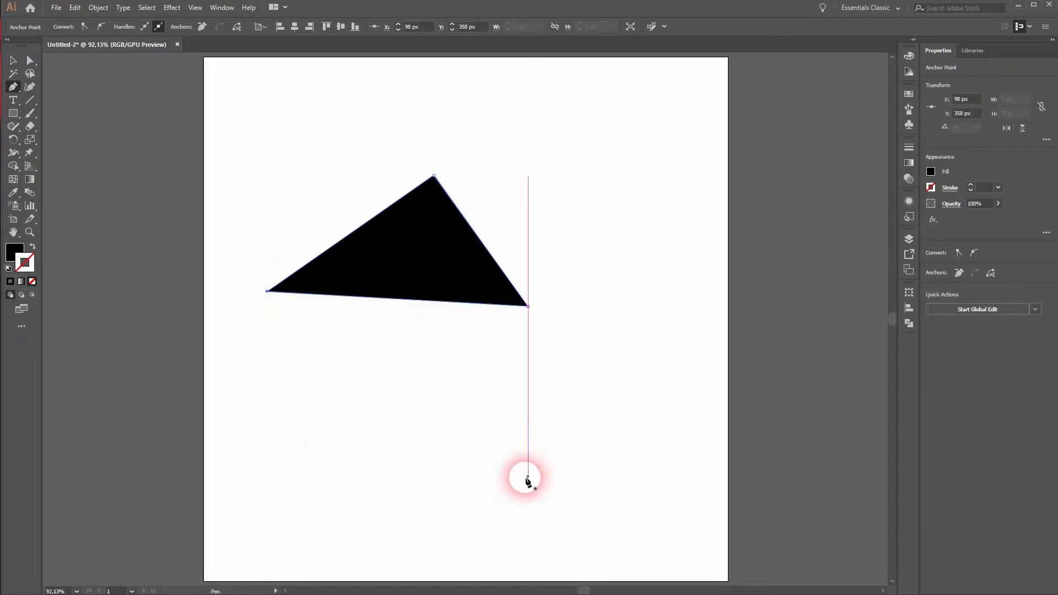
{"action": "key", "text": "Escape"}
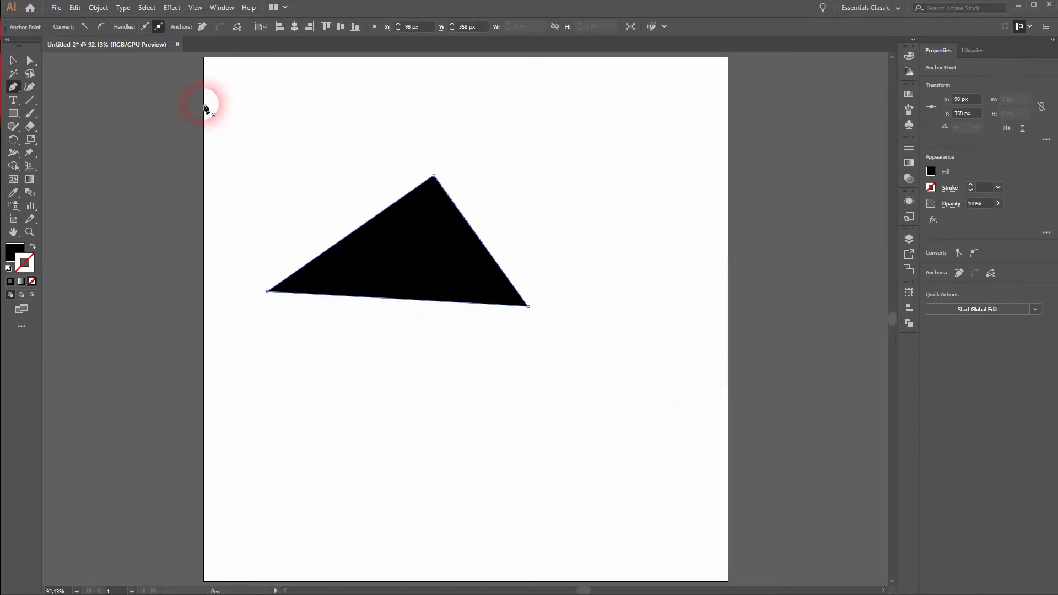
{"action": "left_click", "coordinate": [12, 61]}
{"action": "left_click_drag", "start_coordinate": [453, 244], "coordinate": [489, 210]}
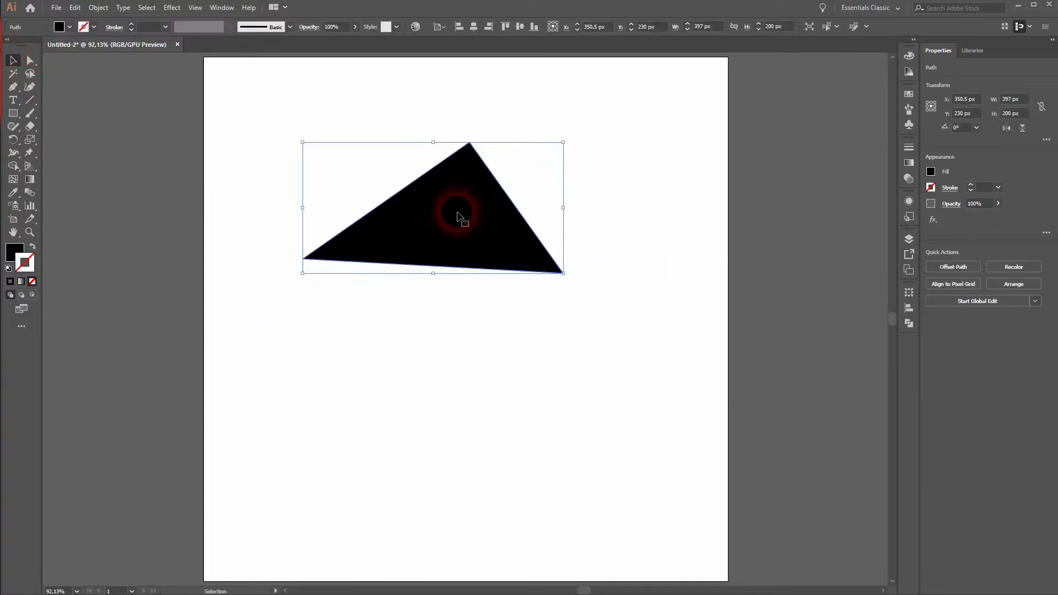
Step: Give the triangle a red fill and a blue stroke
{"action": "left_click", "coordinate": [70, 28]}
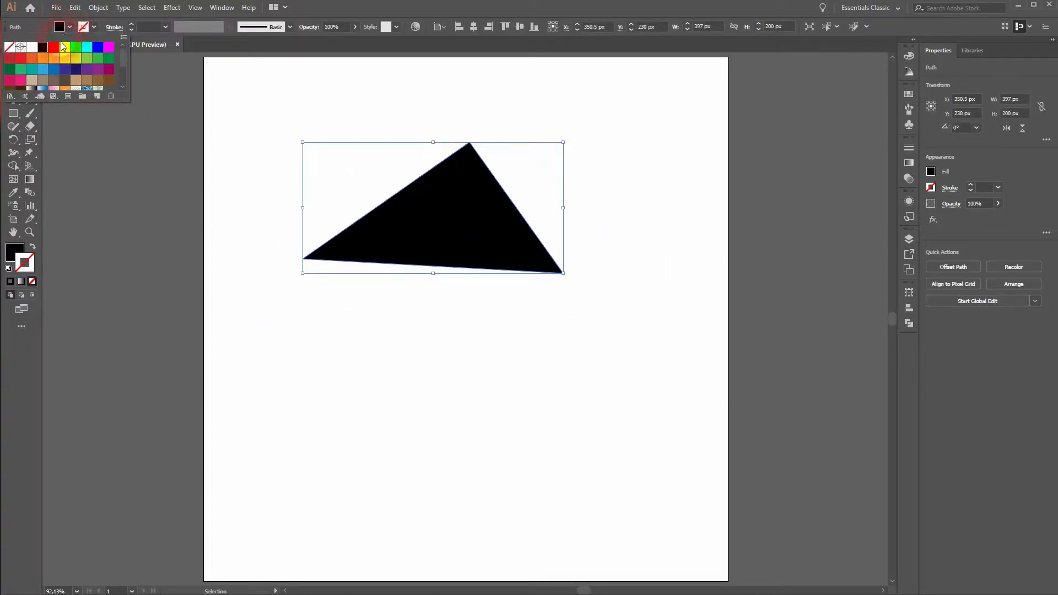
{"action": "left_click", "coordinate": [54, 47]}
{"action": "left_click", "coordinate": [95, 27]}
{"action": "left_click", "coordinate": [95, 27]}
{"action": "left_click", "coordinate": [98, 47]}
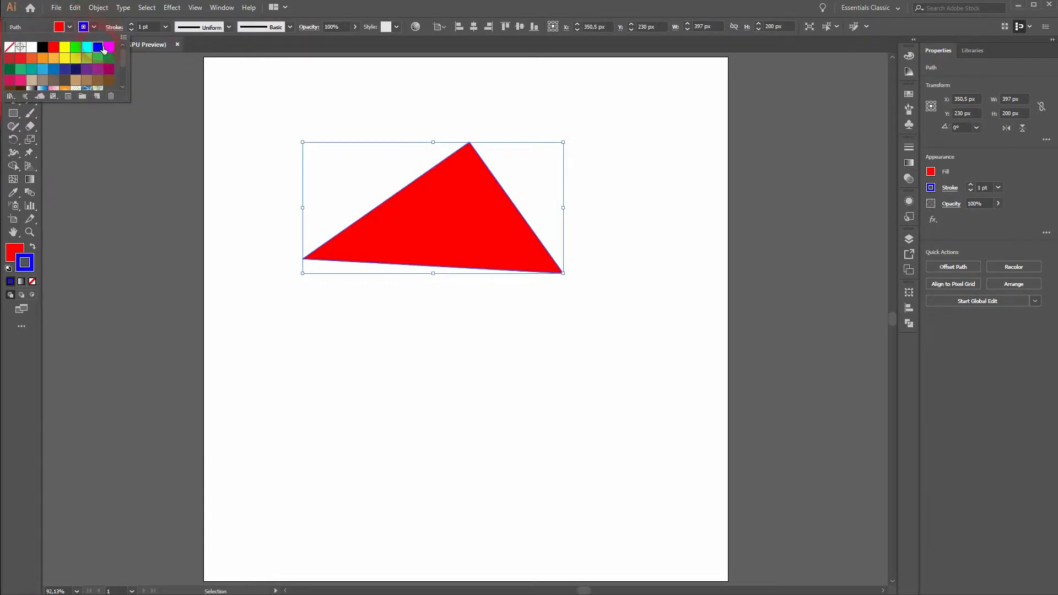
Step: Increase the triangle's stroke weight to 8 pt and deselect it
{"action": "left_click", "coordinate": [132, 25]}
{"action": "left_click", "coordinate": [132, 25]}
{"action": "left_click", "coordinate": [132, 25]}
{"action": "left_click", "coordinate": [132, 25]}
{"action": "left_click", "coordinate": [132, 25]}
{"action": "left_click", "coordinate": [132, 24]}
{"action": "left_click", "coordinate": [132, 25]}
{"action": "left_click", "coordinate": [132, 25]}
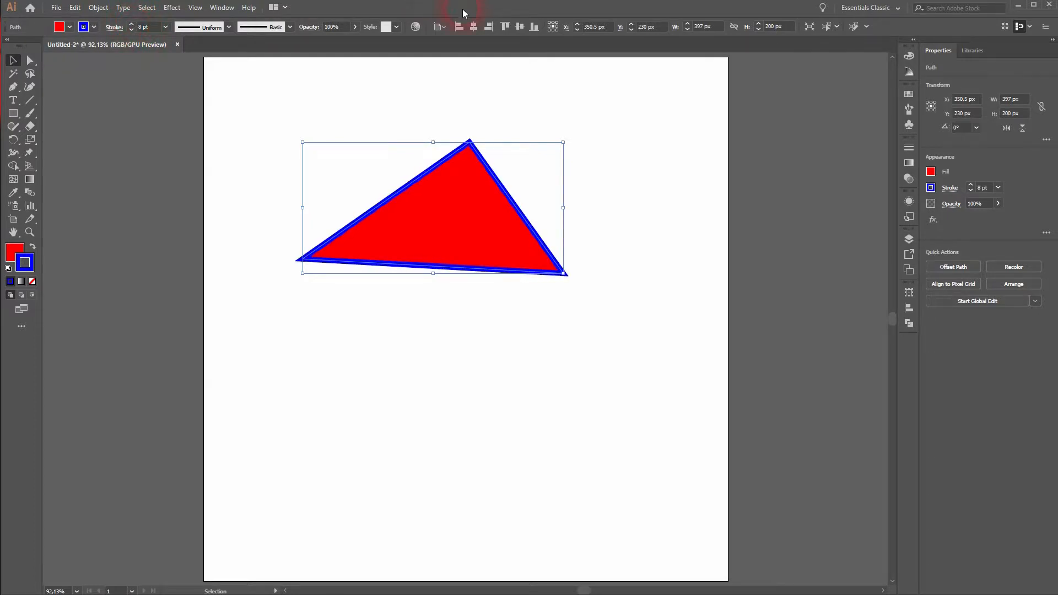
{"action": "left_click", "coordinate": [244, 235]}
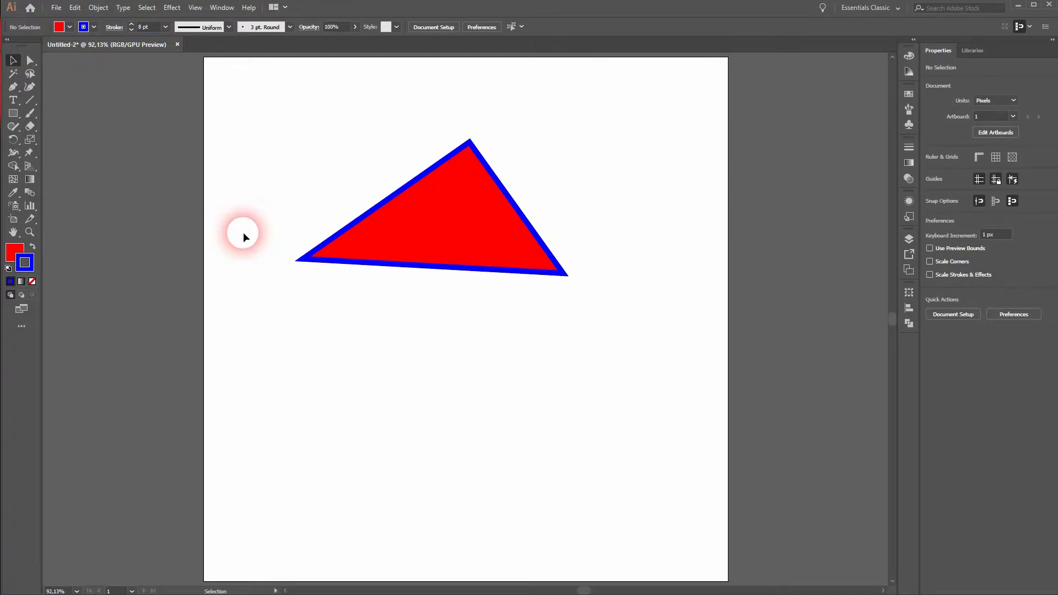
Step: Set up the Pen tool with a 3 pt black stroke and no fill
{"action": "left_click", "coordinate": [15, 88]}
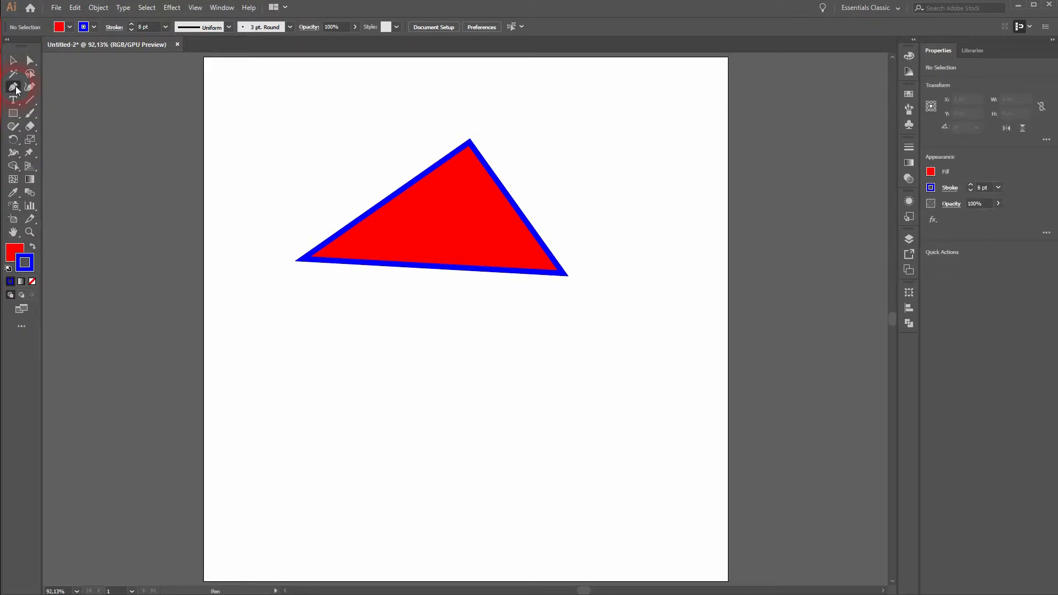
{"action": "left_click", "coordinate": [94, 27]}
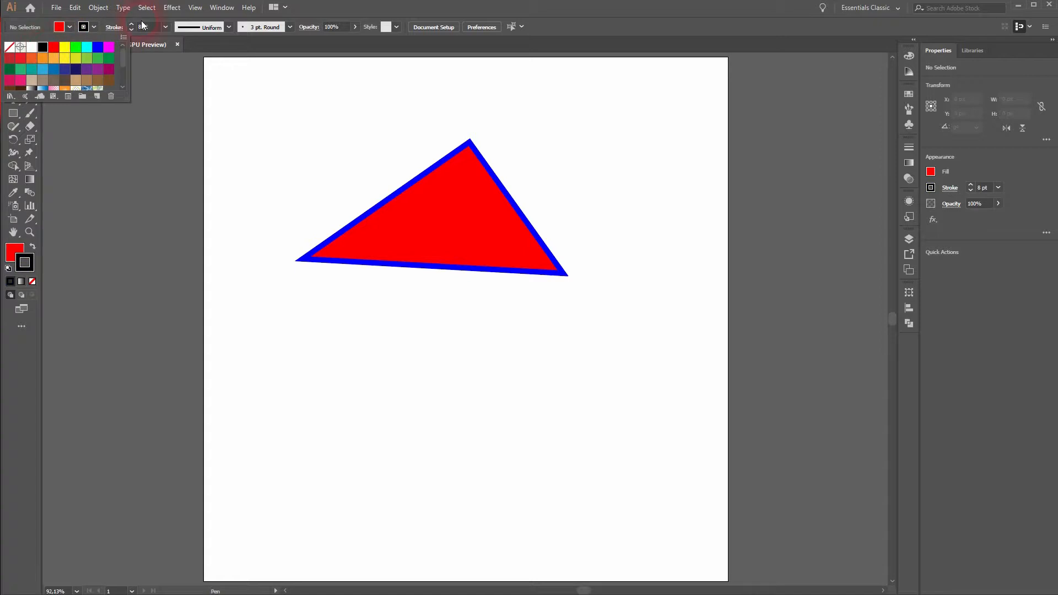
{"action": "left_click", "coordinate": [131, 30]}
{"action": "left_click", "coordinate": [131, 30]}
{"action": "left_click", "coordinate": [131, 31]}
{"action": "left_click", "coordinate": [69, 27]}
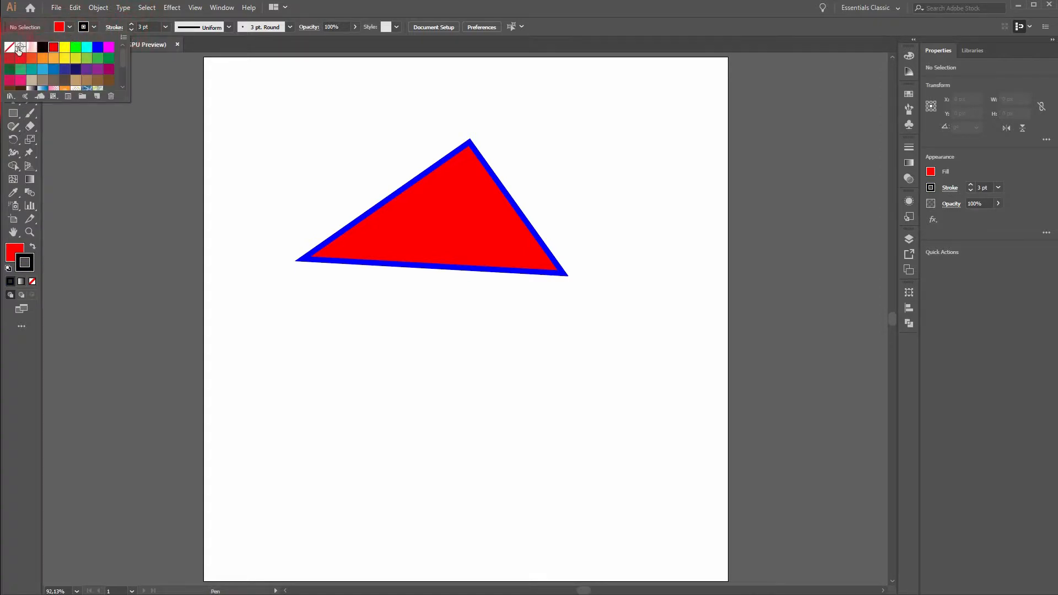
{"action": "left_click", "coordinate": [269, 415]}
Step: Draw a closed outline about 506 by 297 px below the triangle, with two straight edges on top and curved segments along the remaining sides
{"action": "left_click", "coordinate": [277, 430]}
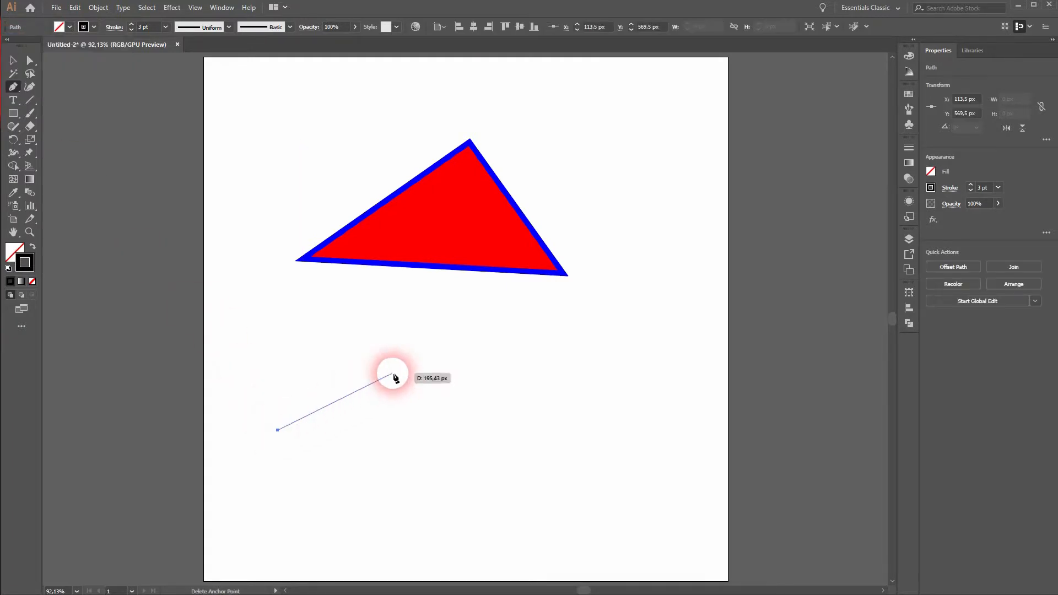
{"action": "left_click", "coordinate": [425, 341]}
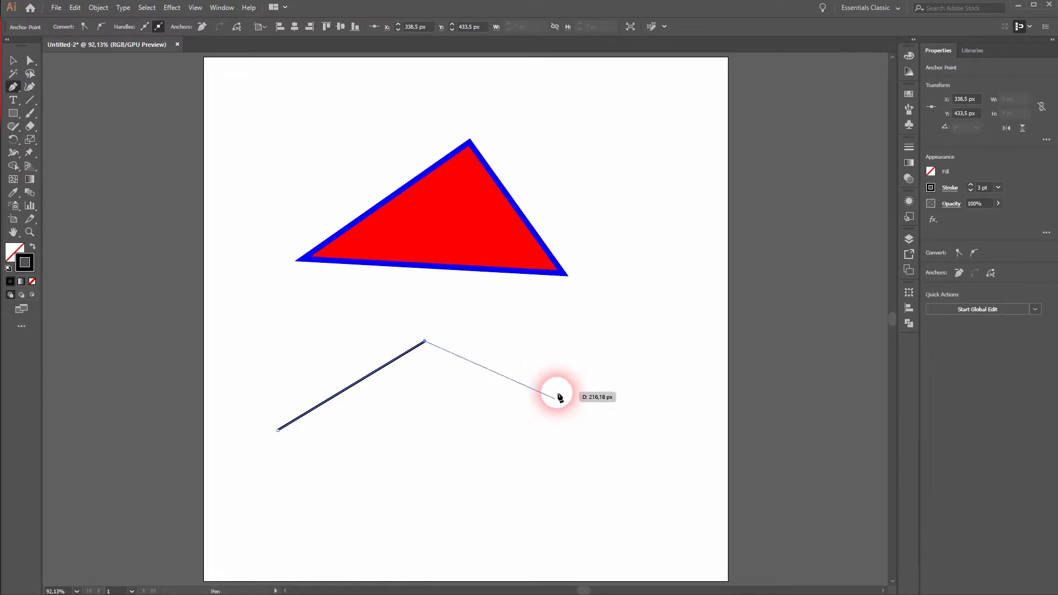
{"action": "left_click", "coordinate": [568, 359]}
{"action": "left_click_drag", "start_coordinate": [543, 465], "coordinate": [409, 479]}
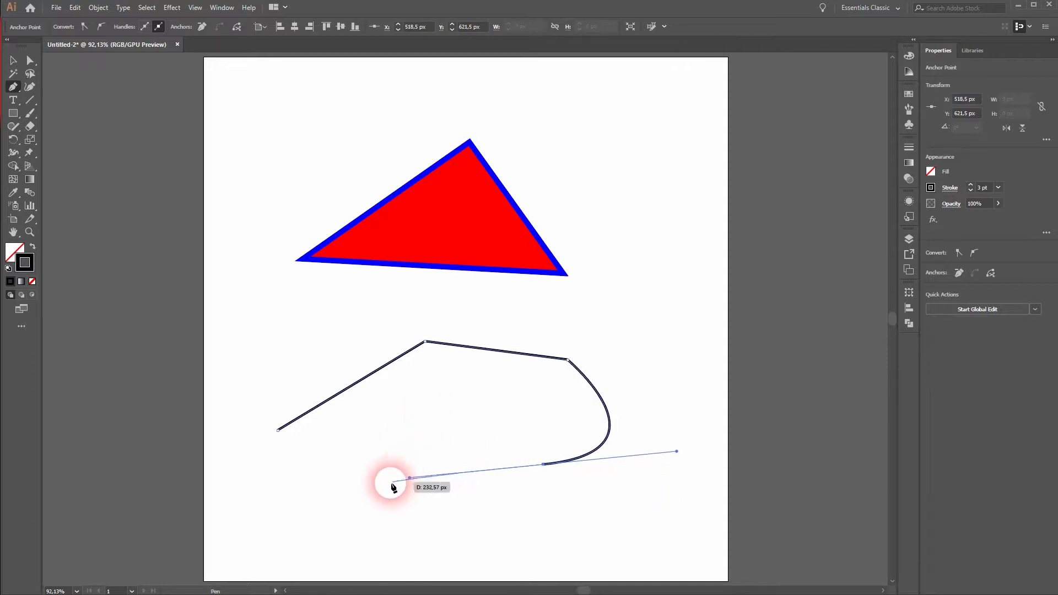
{"action": "mouse_move", "coordinate": [387, 521]}
{"action": "left_mouse_down"}
{"action": "mouse_move", "coordinate": [355, 557]}
{"action": "mouse_move", "coordinate": [361, 581]}
{"action": "left_mouse_up"}
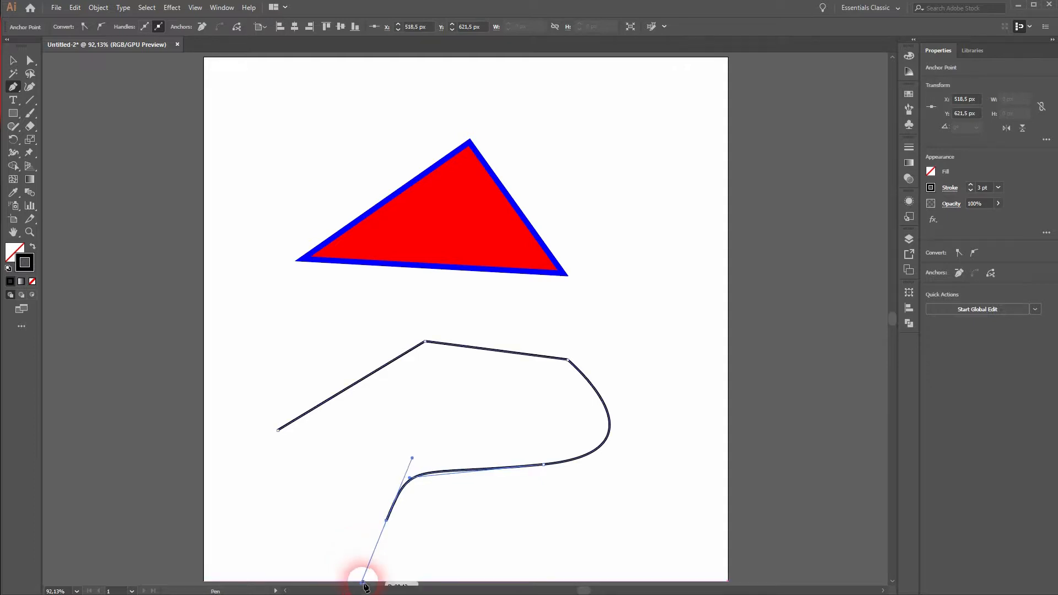
{"action": "left_click", "coordinate": [279, 431]}
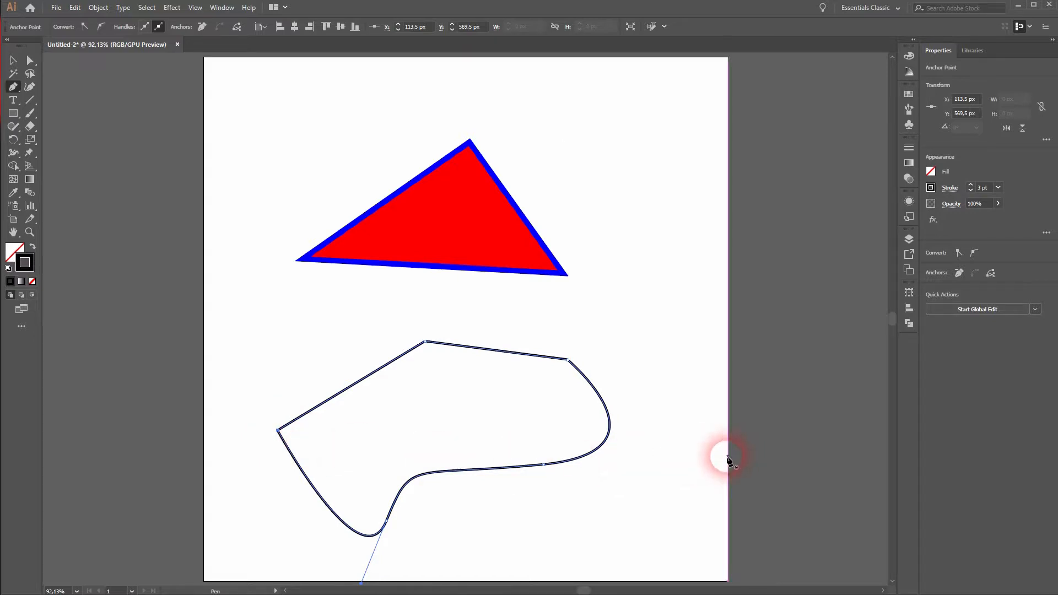
Step: Select the unfilled shape by its outline and move it up toward the triangle, centred at about X 376, Y 524 px
{"action": "left_click", "coordinate": [13, 60]}
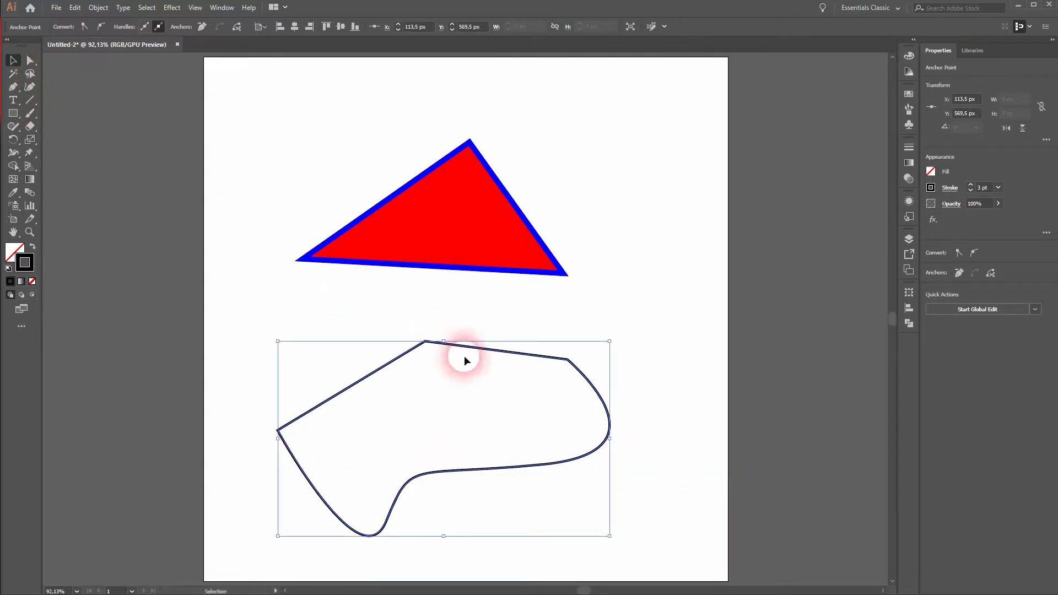
{"action": "left_click", "coordinate": [465, 421]}
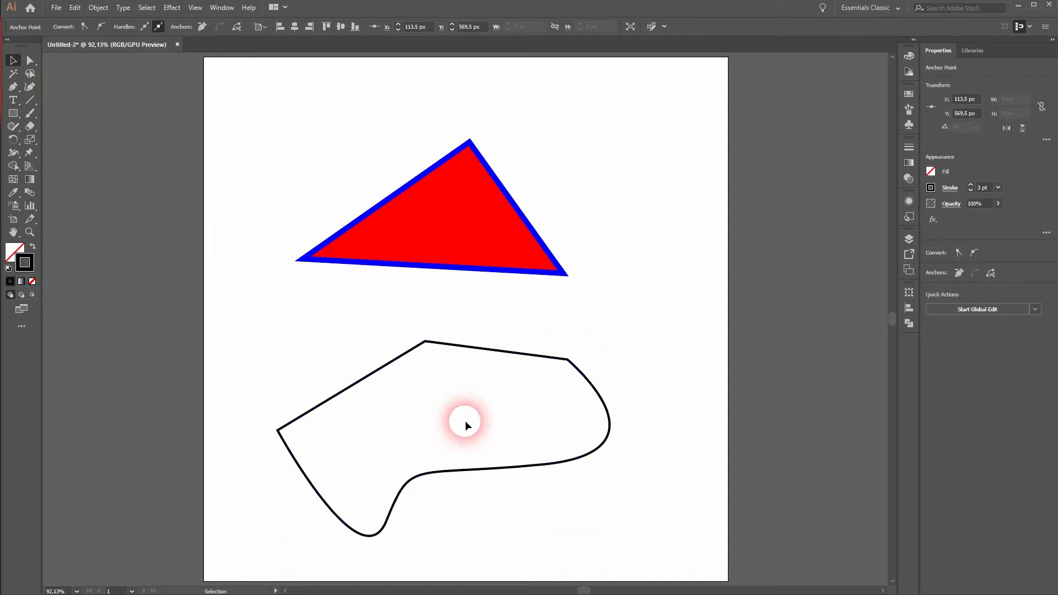
{"action": "left_click", "coordinate": [494, 350]}
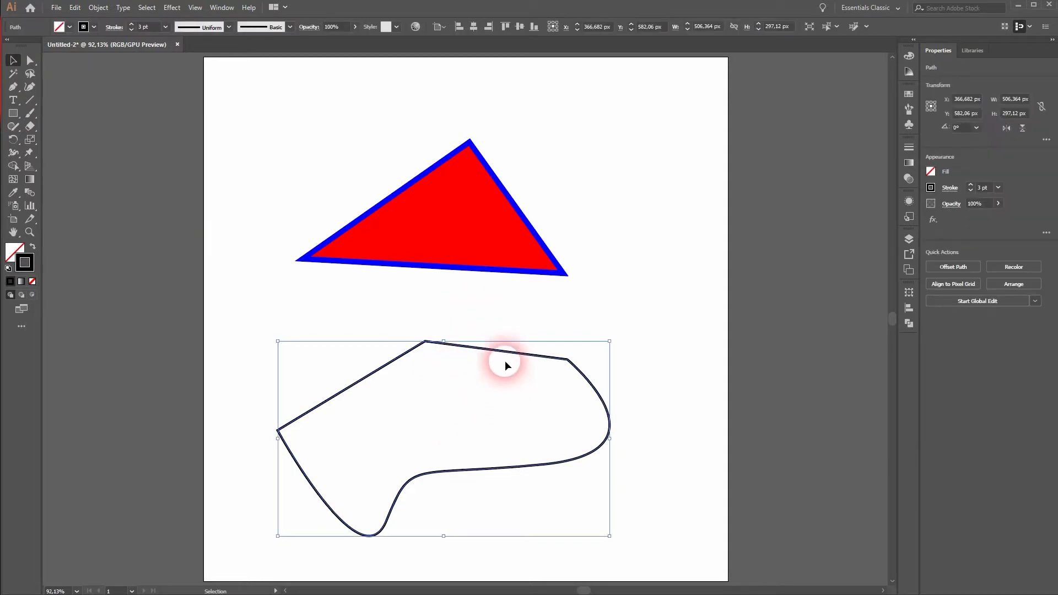
{"action": "left_click_drag", "start_coordinate": [502, 345], "coordinate": [512, 318]}
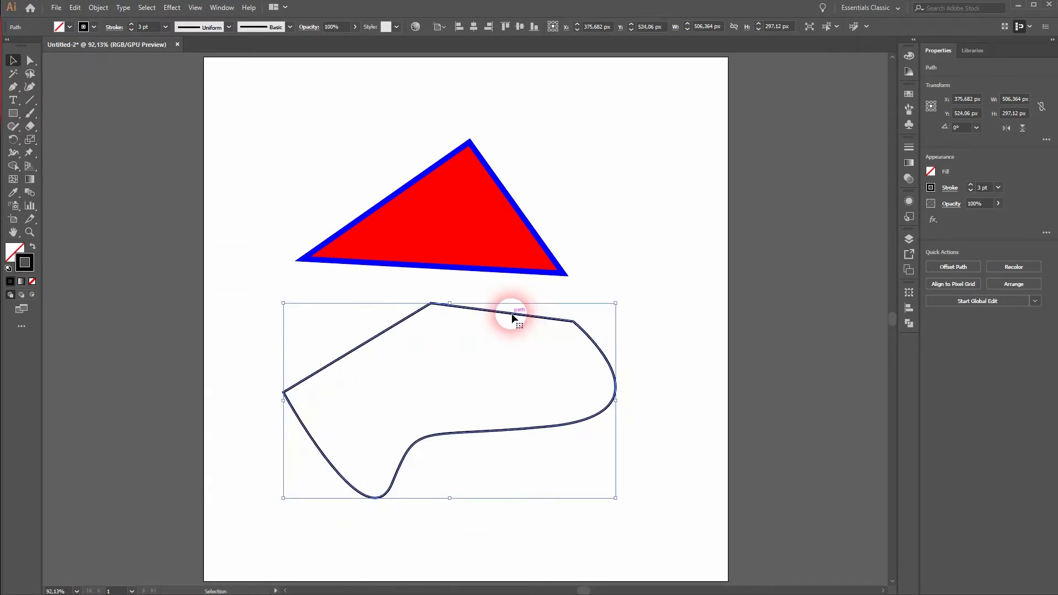
Step: Move only the unfilled shape's topmost anchor point to the left, to about X 218.5, Y 388.5 px, using Direct Selection
{"action": "left_click", "coordinate": [31, 61]}
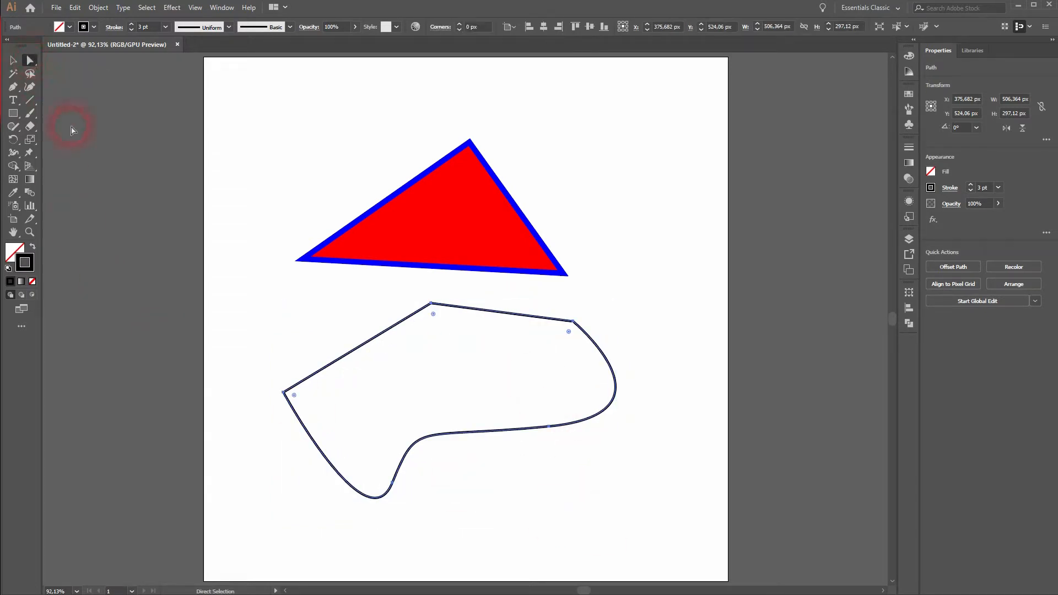
{"action": "left_click", "coordinate": [432, 303]}
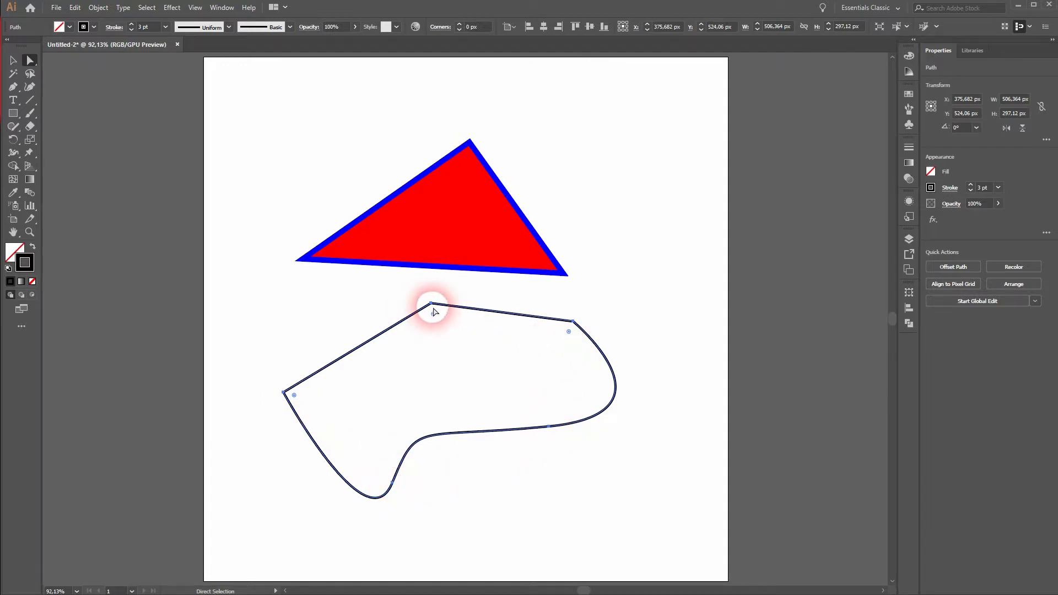
{"action": "left_click", "coordinate": [433, 307]}
{"action": "left_click_drag", "start_coordinate": [433, 304], "coordinate": [347, 312]}
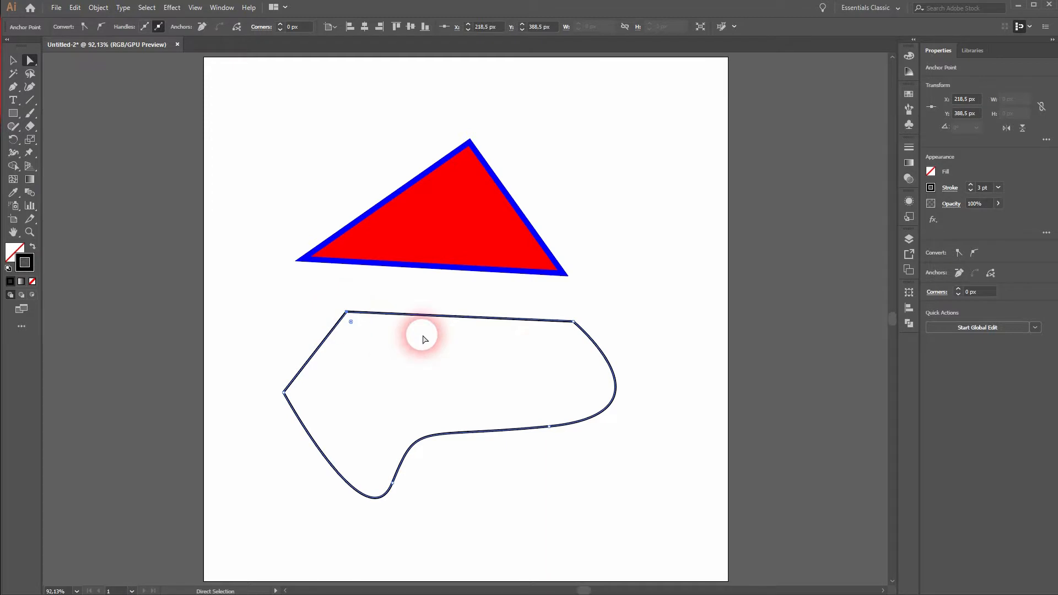
Step: Reshape the outline's lower curves into a wave by adjusting the direction handles of its two smooth anchor points
{"action": "left_click", "coordinate": [550, 426]}
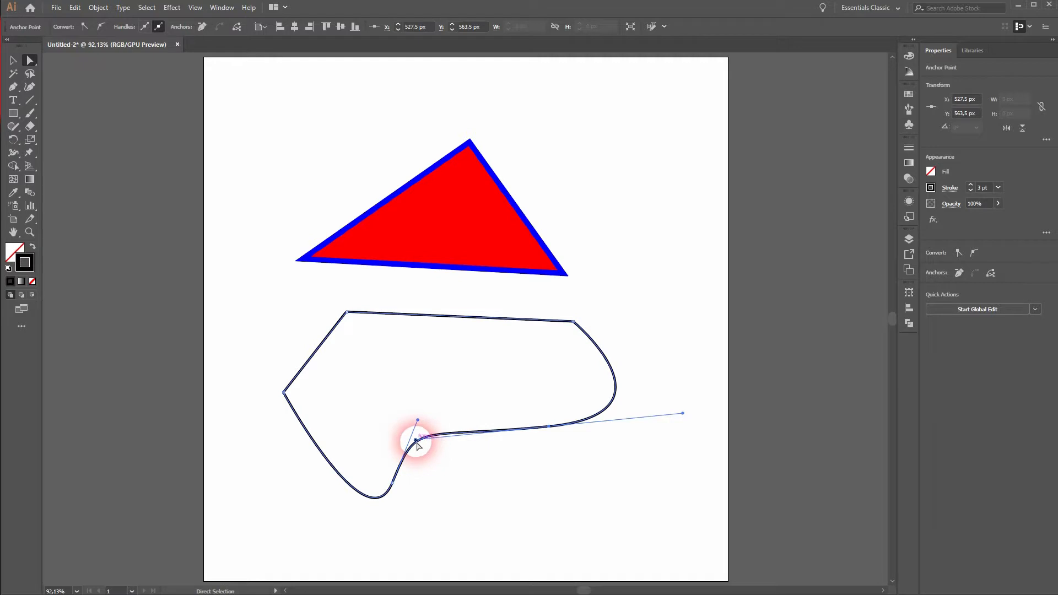
{"action": "left_click_drag", "start_coordinate": [683, 413], "coordinate": [615, 490]}
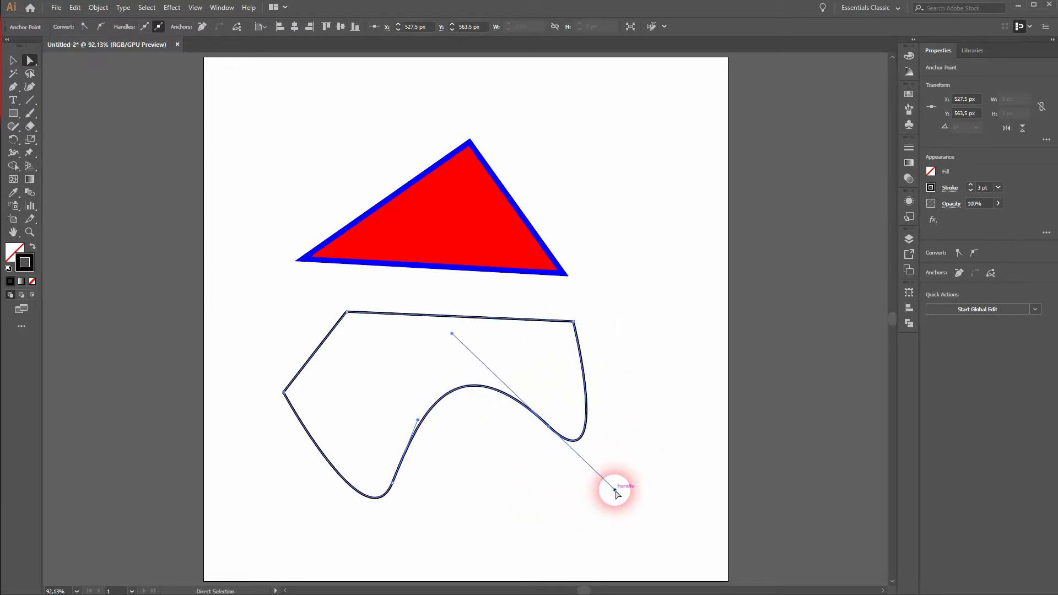
{"action": "left_click", "coordinate": [393, 485]}
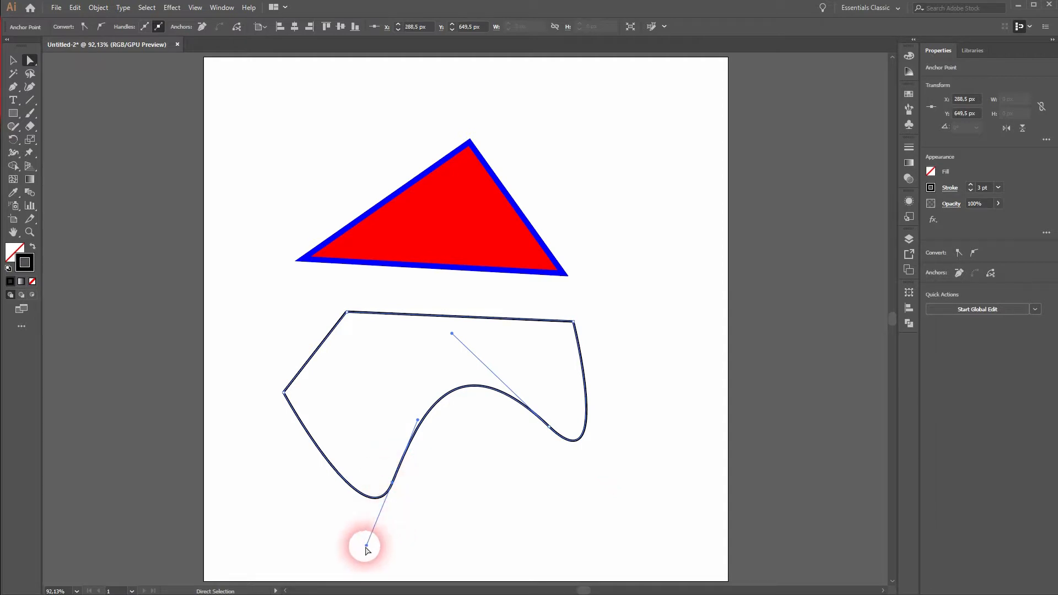
{"action": "left_click_drag", "start_coordinate": [367, 546], "coordinate": [381, 503]}
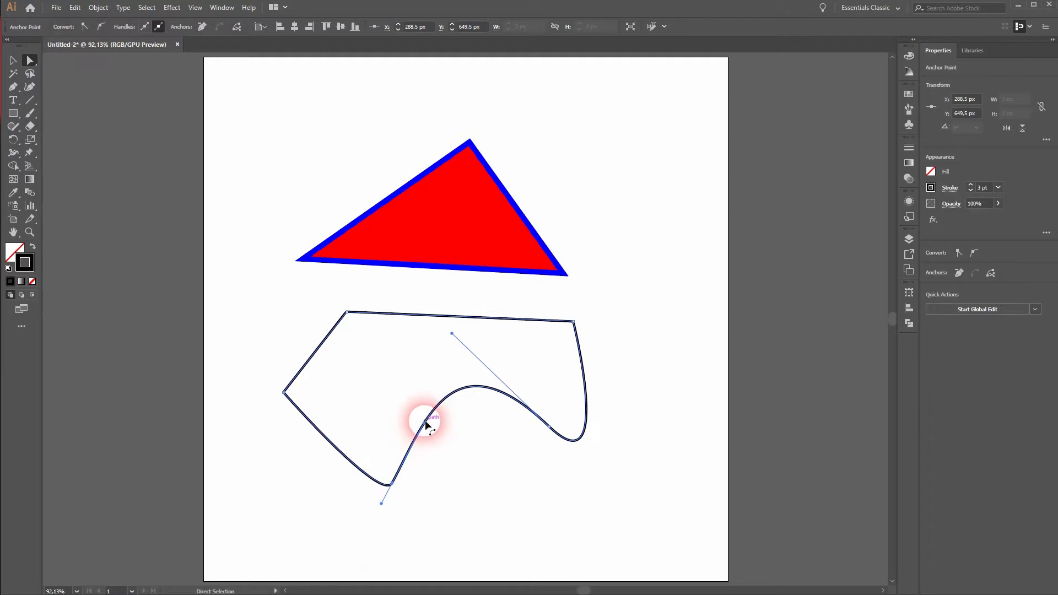
{"action": "left_click_drag", "start_coordinate": [425, 425], "coordinate": [466, 499]}
{"action": "left_click", "coordinate": [13, 61]}
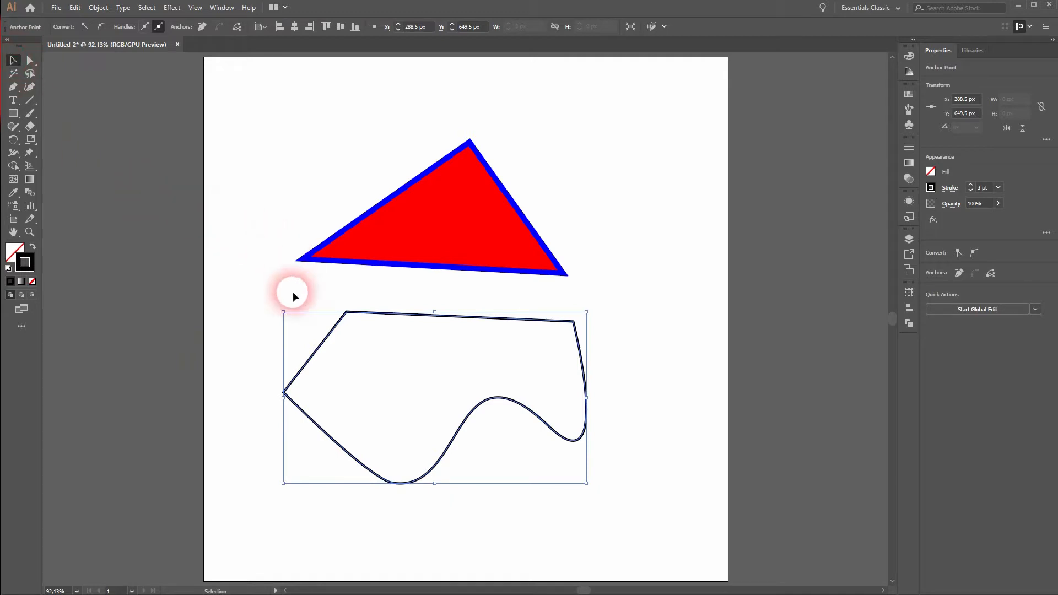
Step: Move the wavy unfilled outline up and slightly left, closer to the triangle
{"action": "left_click_drag", "start_coordinate": [312, 367], "coordinate": [301, 339]}
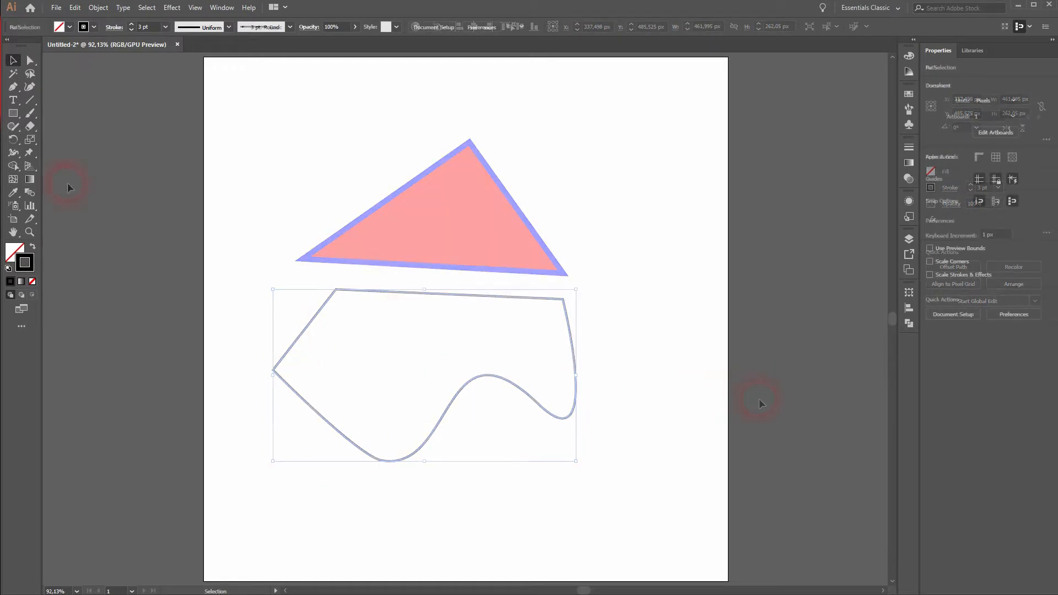
Step: Draw a brown rectangle without stroke as a trunk, about 26 by 128 px, centred at about X 133, Y 286 px, and deselect it
{"action": "left_click", "coordinate": [11, 114]}
{"action": "left_click", "coordinate": [67, 114]}
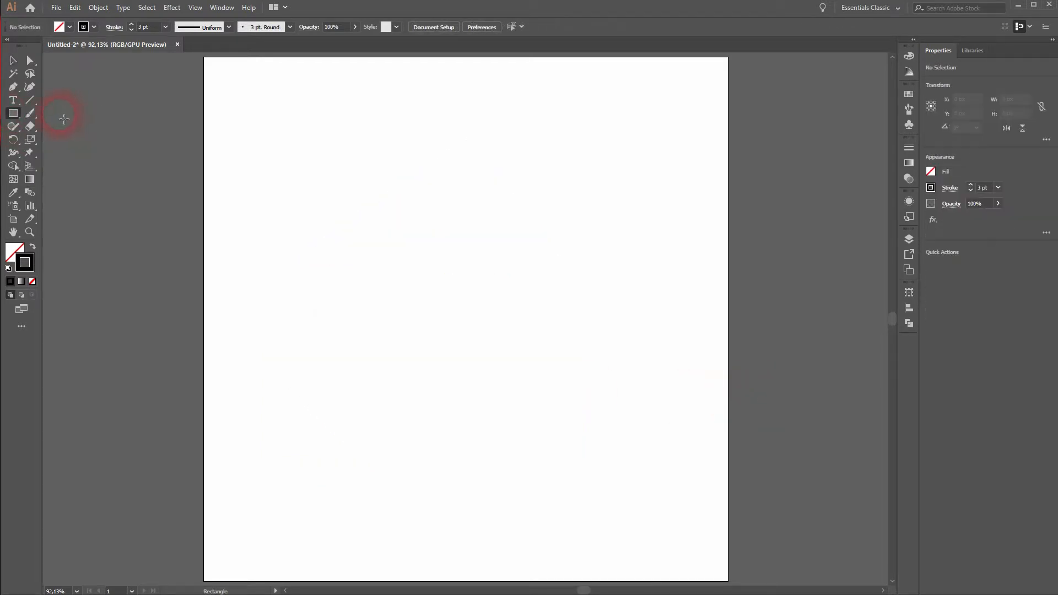
{"action": "left_click", "coordinate": [69, 27]}
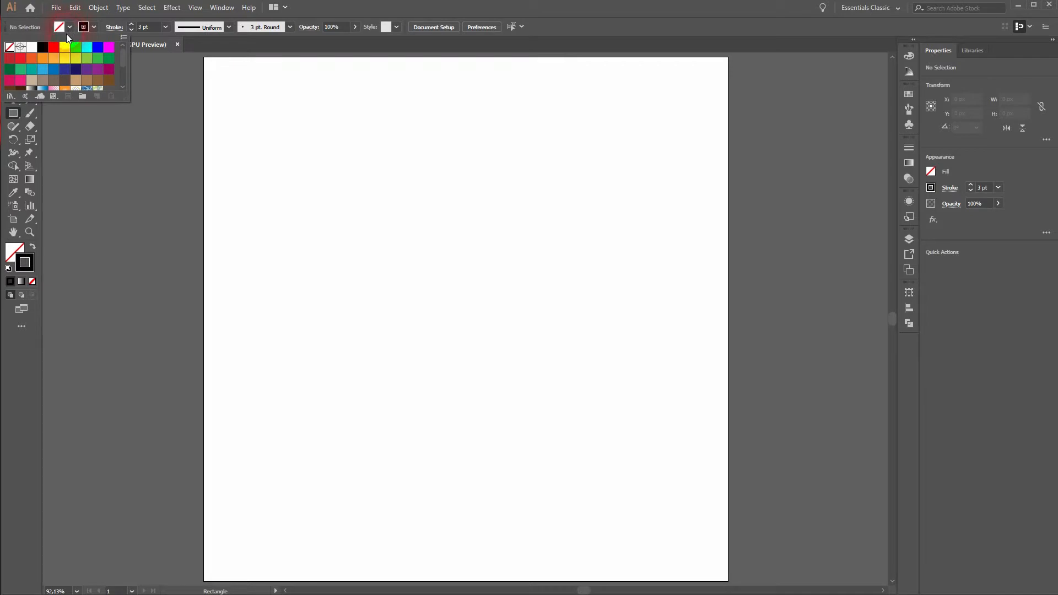
{"action": "left_click", "coordinate": [115, 85]}
{"action": "left_click", "coordinate": [93, 26]}
{"action": "left_click", "coordinate": [93, 26]}
{"action": "left_click", "coordinate": [10, 48]}
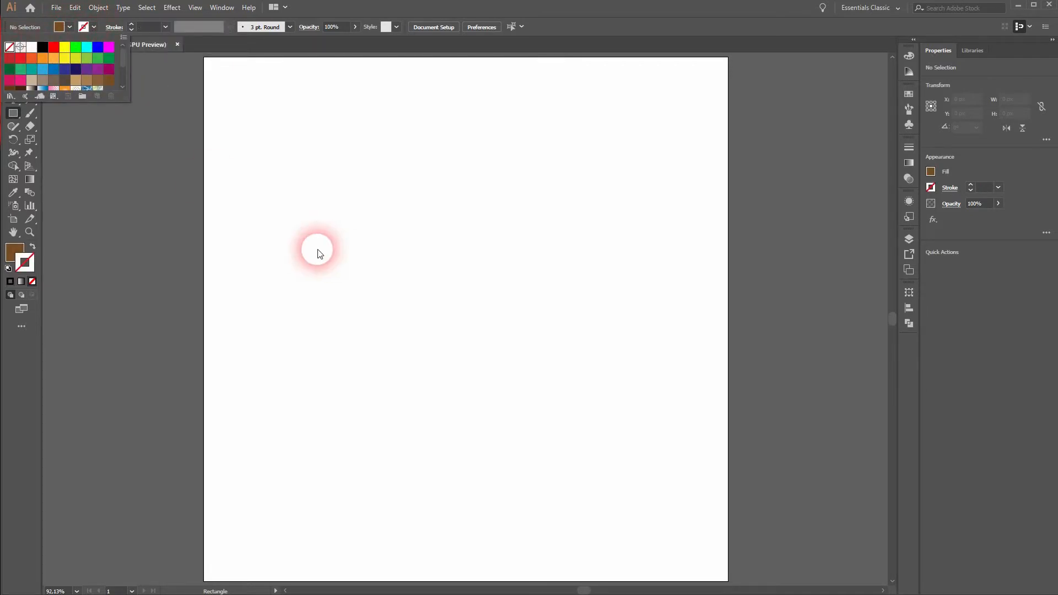
{"action": "left_click", "coordinate": [285, 219]}
{"action": "left_click_drag", "start_coordinate": [282, 203], "coordinate": [300, 286]}
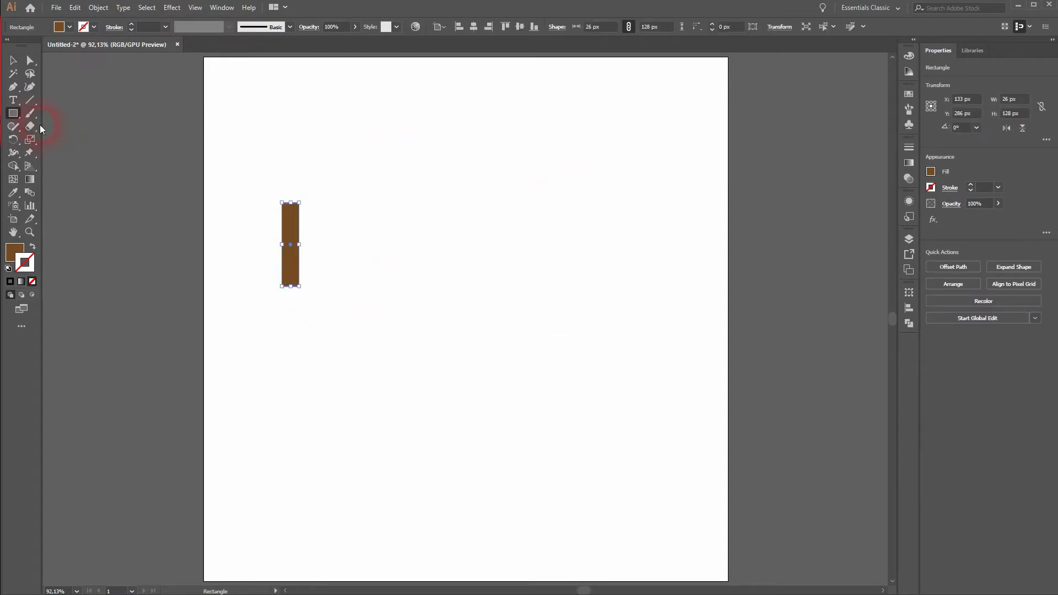
{"action": "left_click", "coordinate": [14, 60]}
{"action": "left_click", "coordinate": [264, 125]}
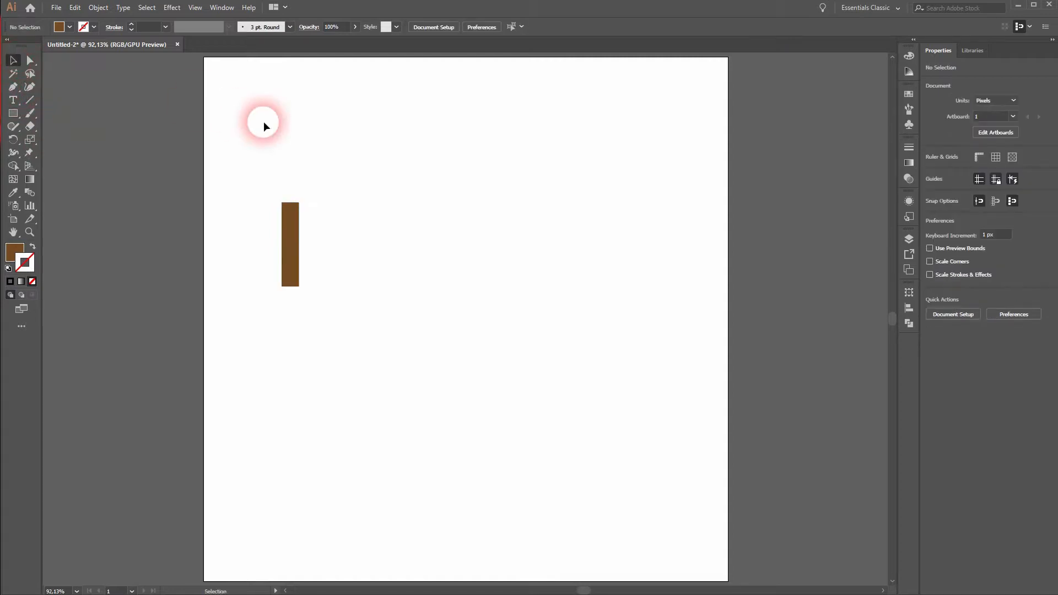
Step: Choose a green fill without stroke for the Pen tool
{"action": "left_click", "coordinate": [91, 27]}
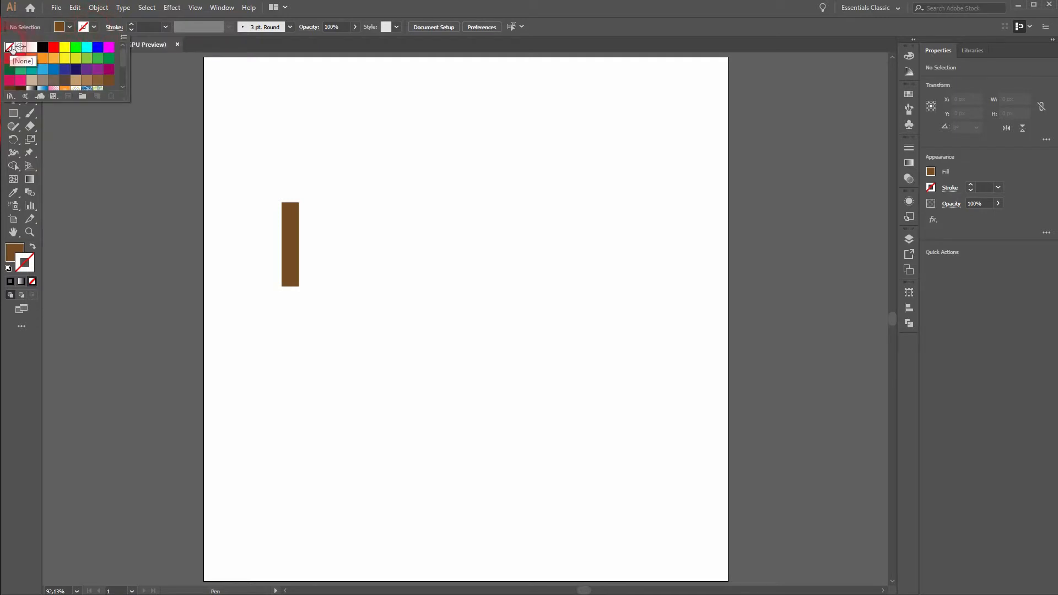
{"action": "left_click", "coordinate": [67, 28]}
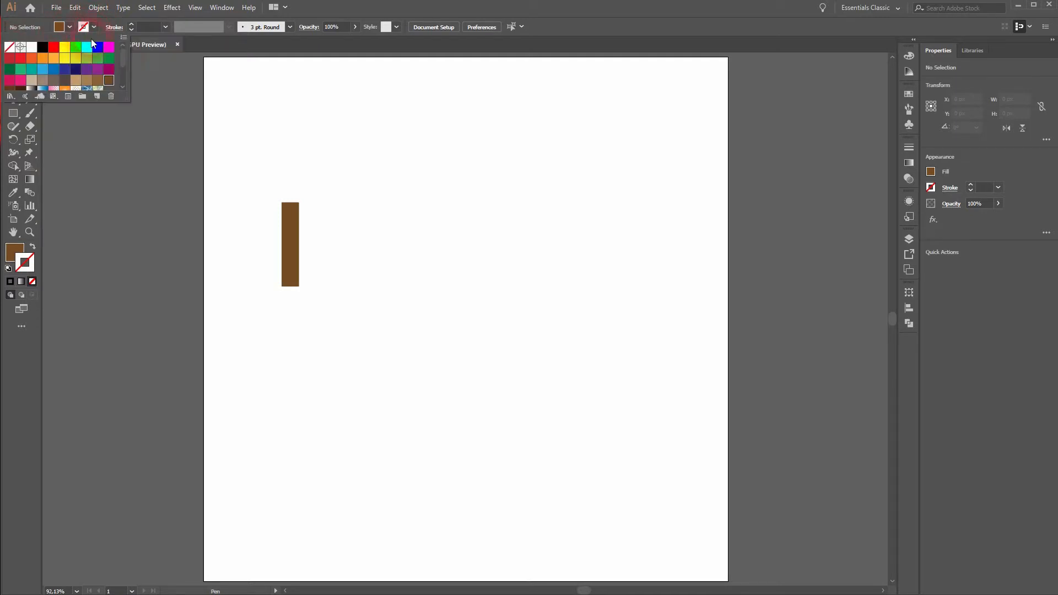
{"action": "left_click", "coordinate": [109, 59]}
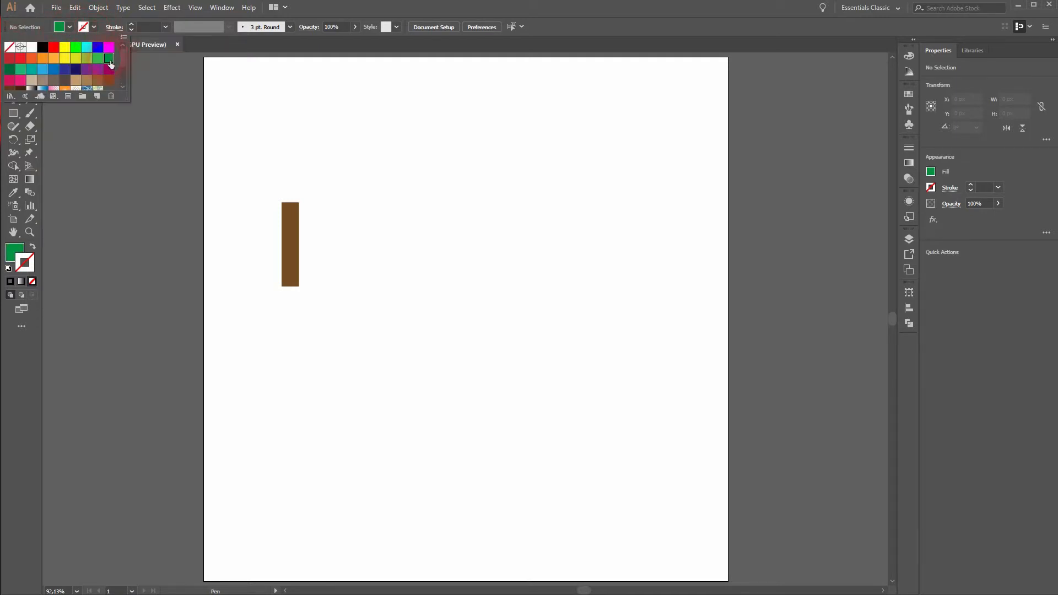
{"action": "left_click", "coordinate": [599, 22]}
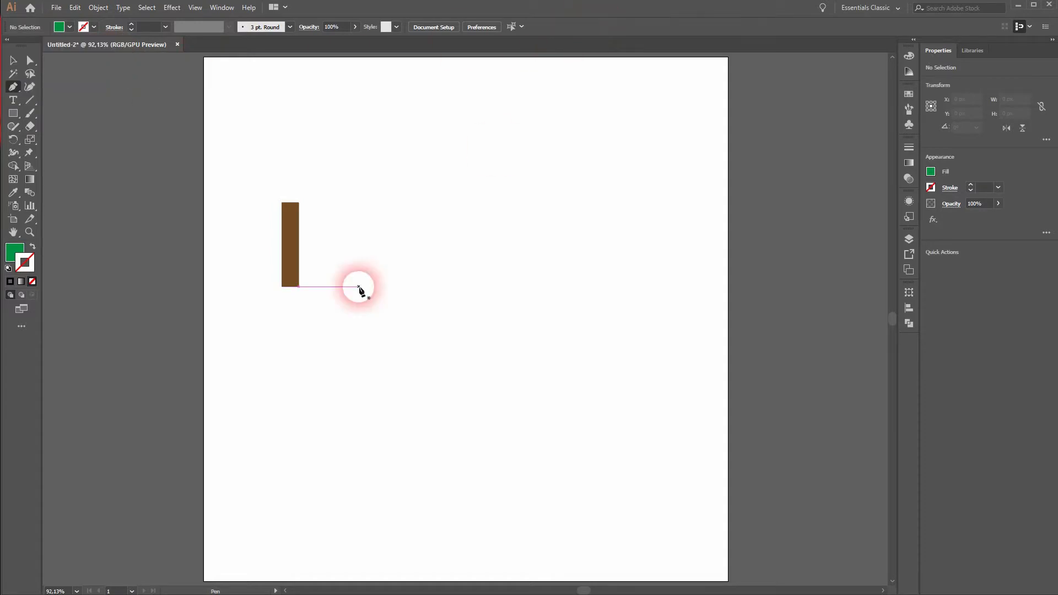
Step: Draw a closed straight-edged treetop over the trunk's upper half, about 146 by 156 px, with a peak and two pointed branches on each side
{"action": "left_click", "coordinate": [282, 245]}
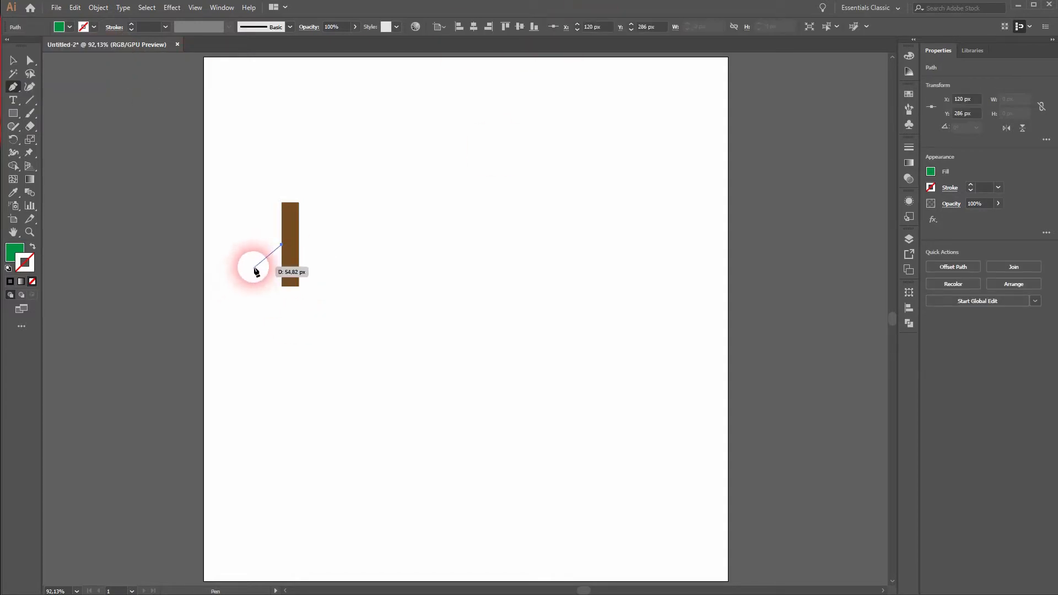
{"action": "left_click", "coordinate": [253, 267]}
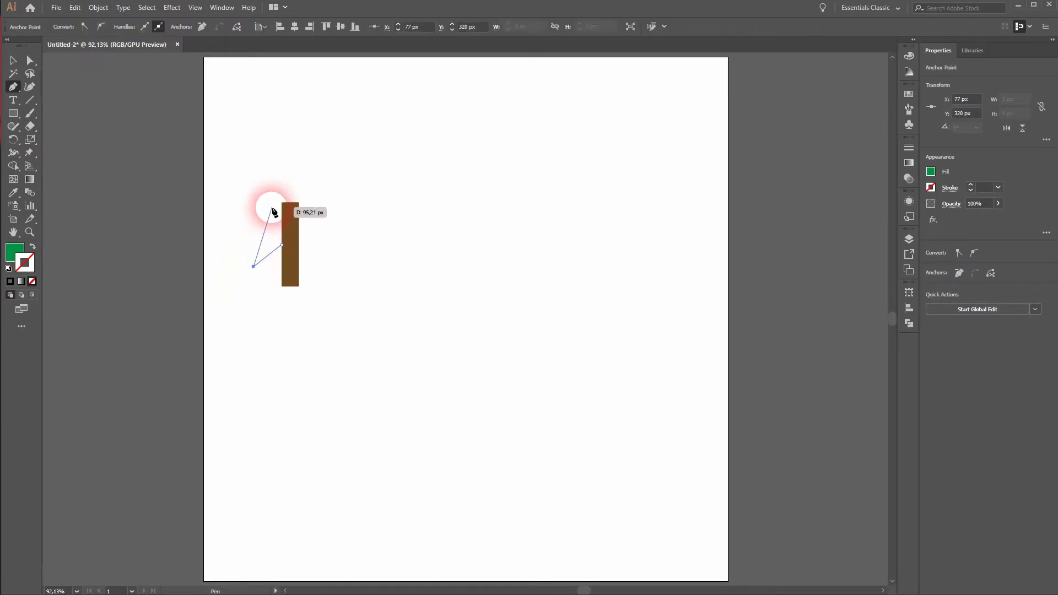
{"action": "left_click", "coordinate": [272, 208]}
{"action": "left_click", "coordinate": [240, 219]}
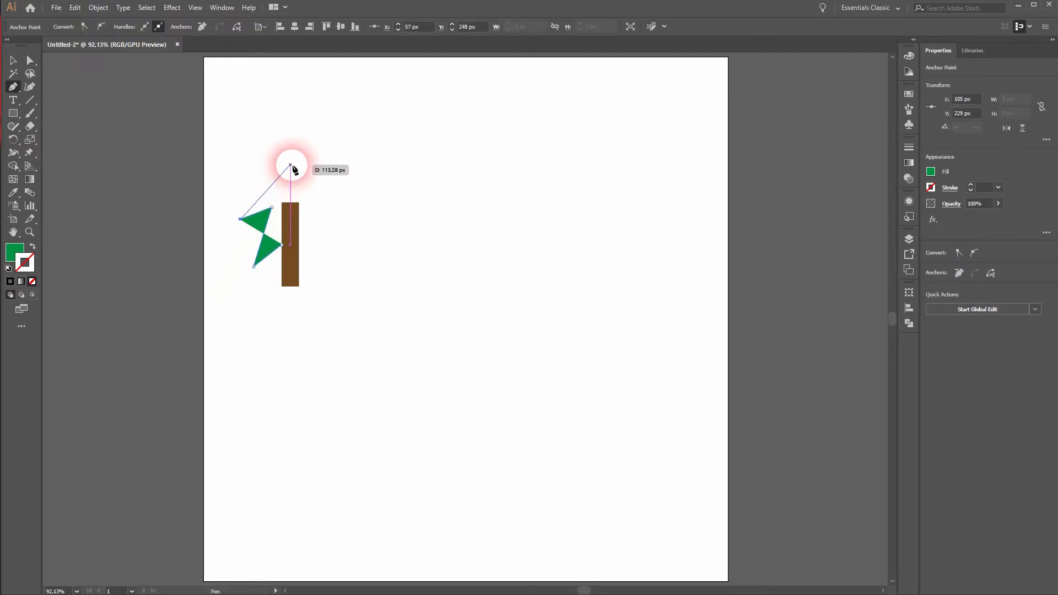
{"action": "left_click", "coordinate": [291, 164]}
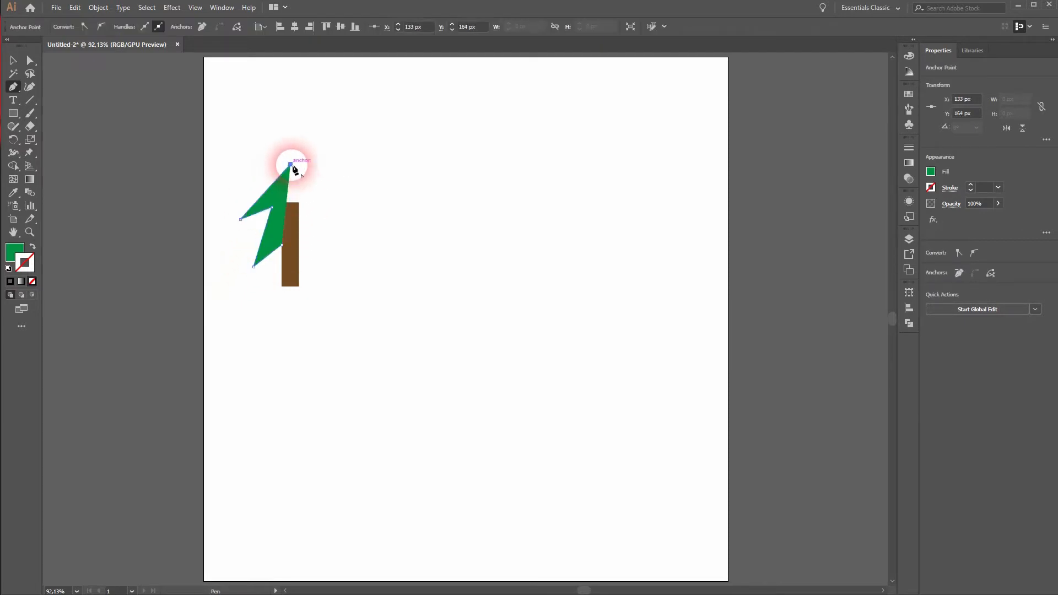
{"action": "left_click", "coordinate": [329, 215]}
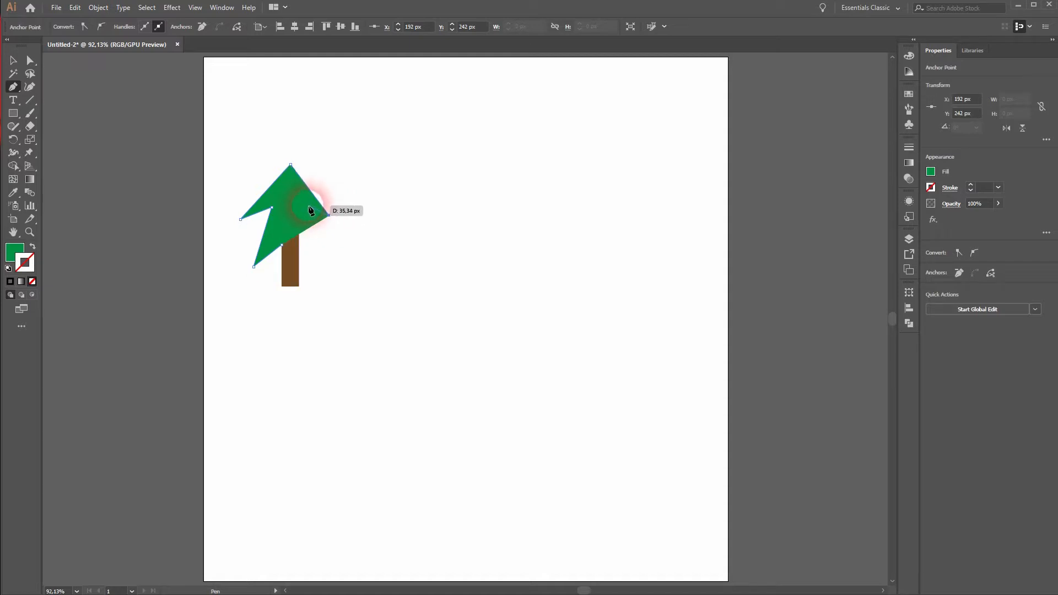
{"action": "left_click_drag", "start_coordinate": [306, 203], "coordinate": [339, 270]}
{"action": "left_click", "coordinate": [337, 266]}
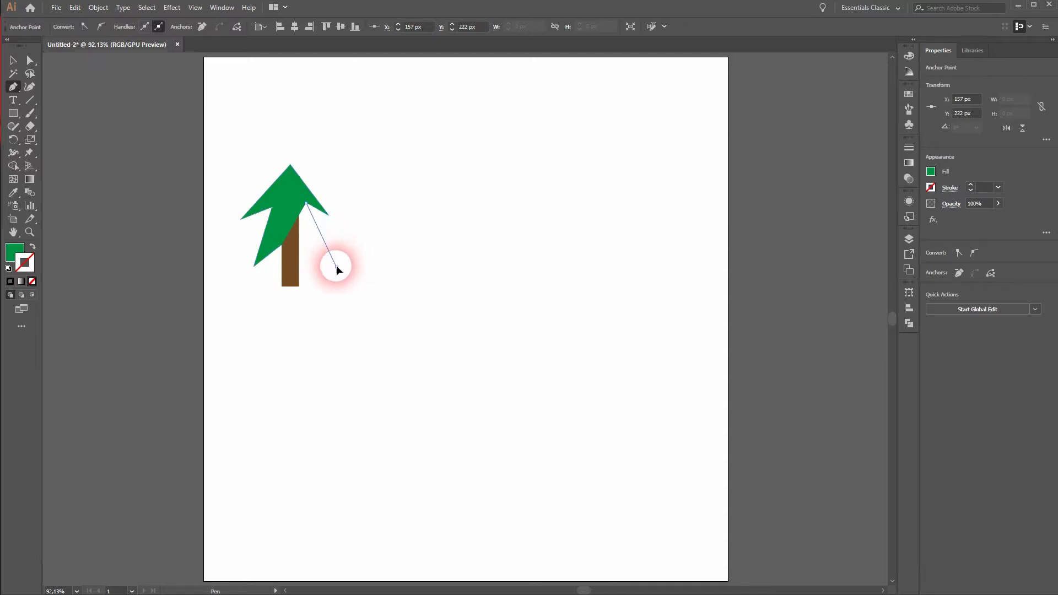
{"action": "left_click", "coordinate": [298, 245]}
{"action": "left_click", "coordinate": [283, 246]}
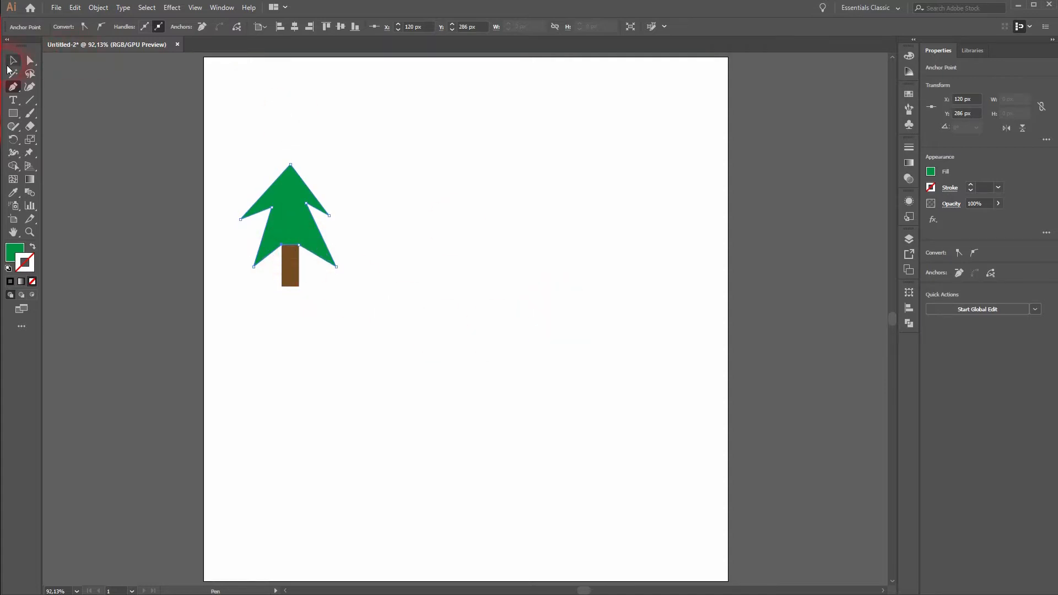
Step: Select the treetop and trunk together and move them right, centred at about X 336, Y 270 px
{"action": "left_click", "coordinate": [13, 61]}
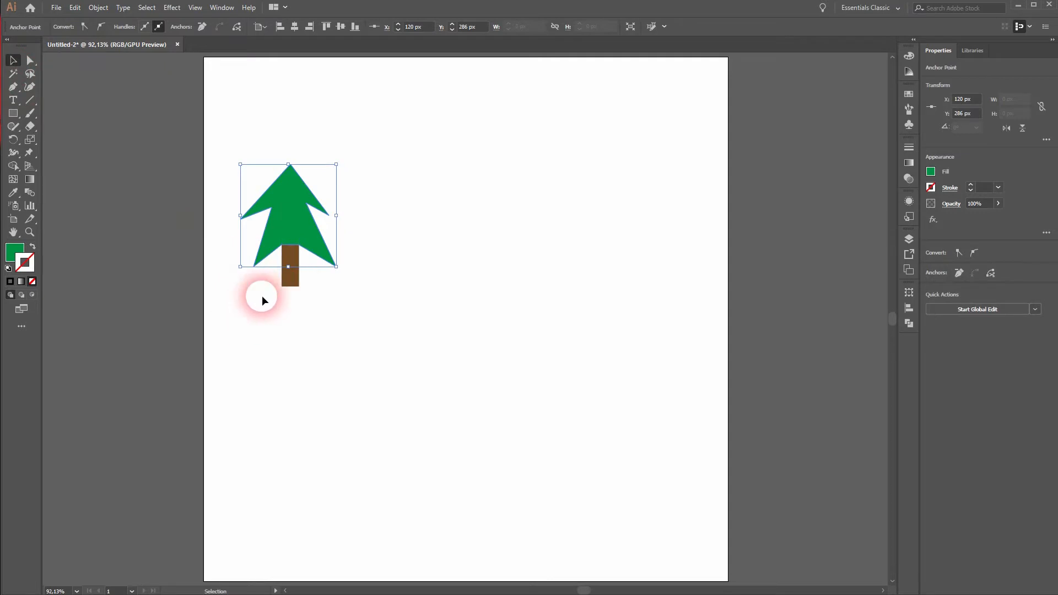
{"action": "left_click_drag", "start_coordinate": [247, 297], "coordinate": [356, 160]}
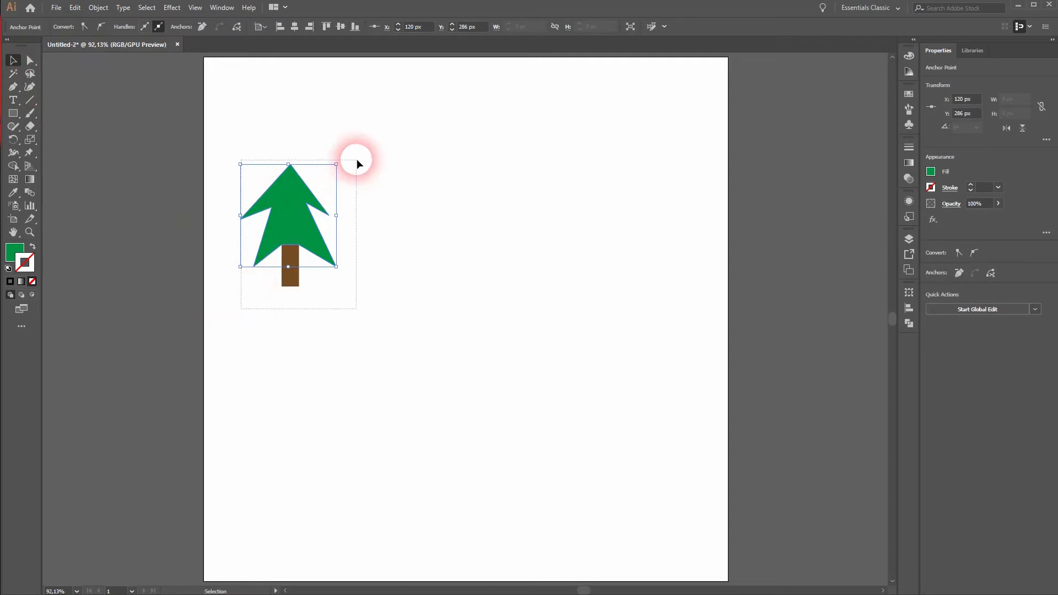
{"action": "left_click_drag", "start_coordinate": [312, 234], "coordinate": [451, 252]}
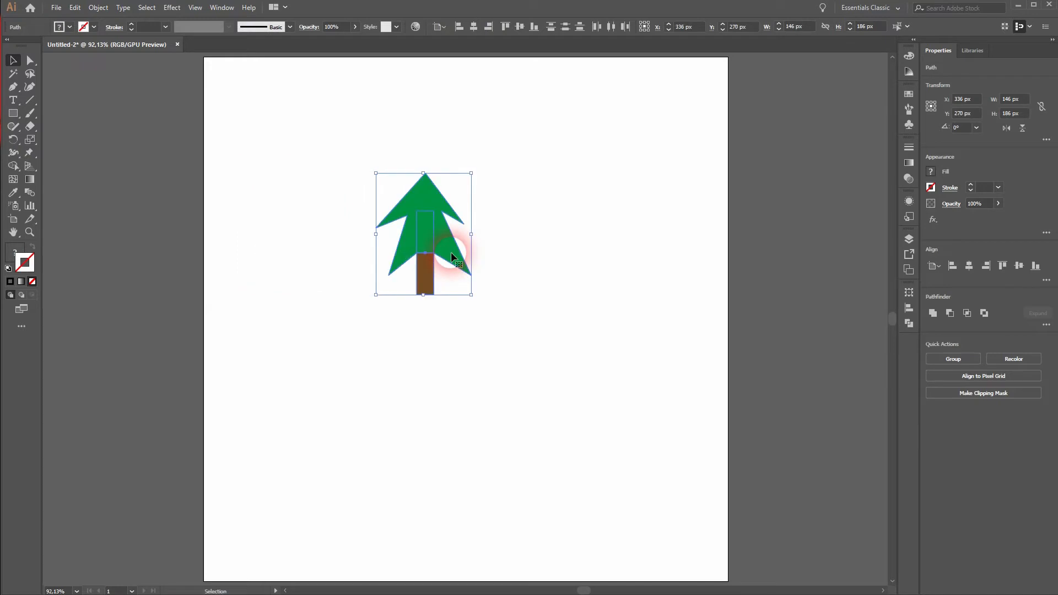
Step: Adjust only the treetop's two right branch tips using Direct Selection, moving the lower one to about X 392, Y 323 px
{"action": "left_click", "coordinate": [31, 62]}
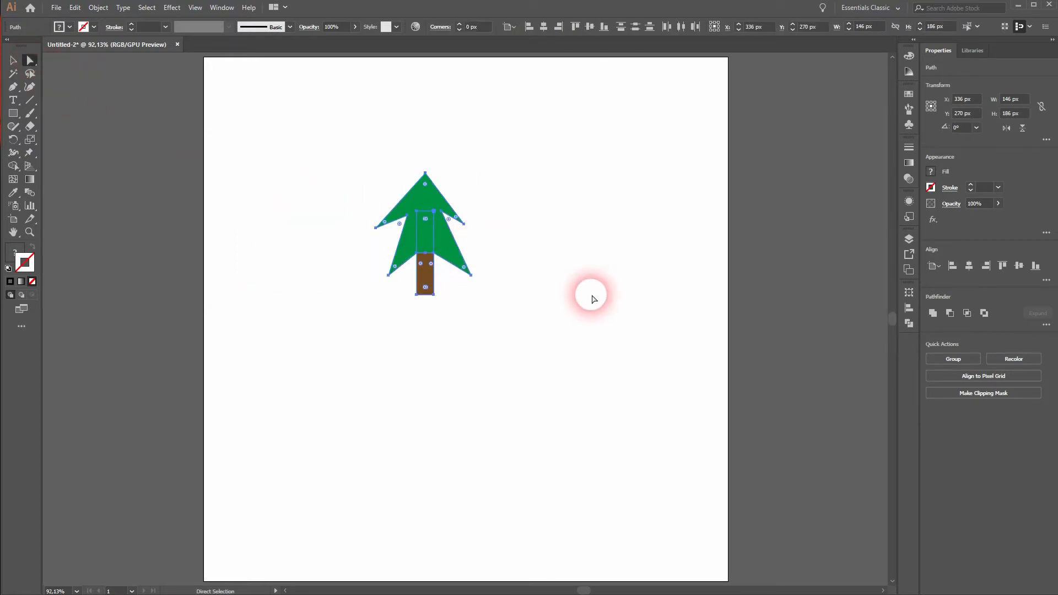
{"action": "left_click", "coordinate": [13, 60]}
{"action": "left_click", "coordinate": [306, 299]}
{"action": "left_click", "coordinate": [423, 223]}
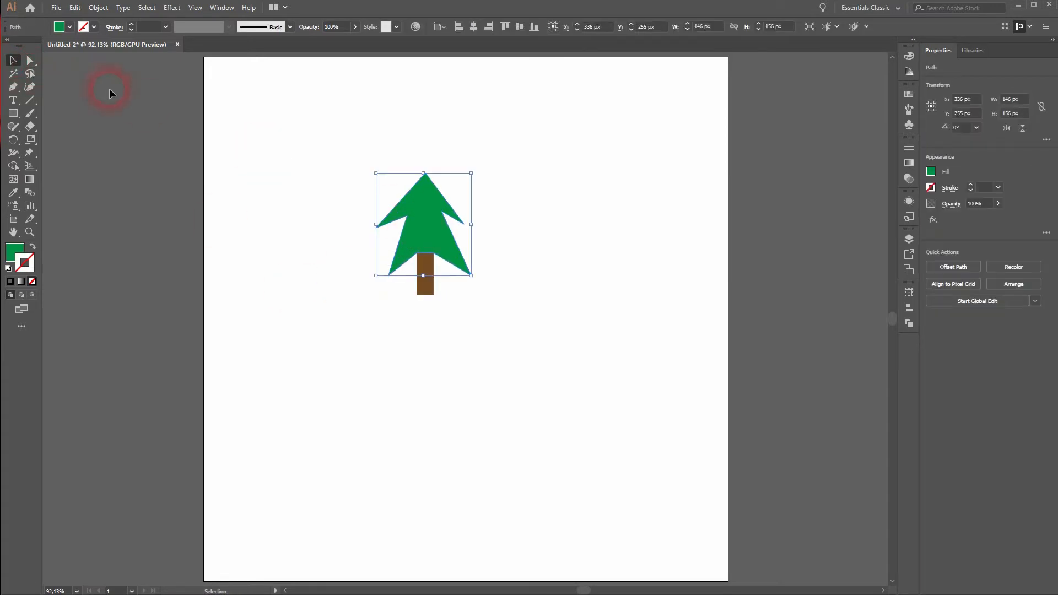
{"action": "left_click", "coordinate": [32, 64]}
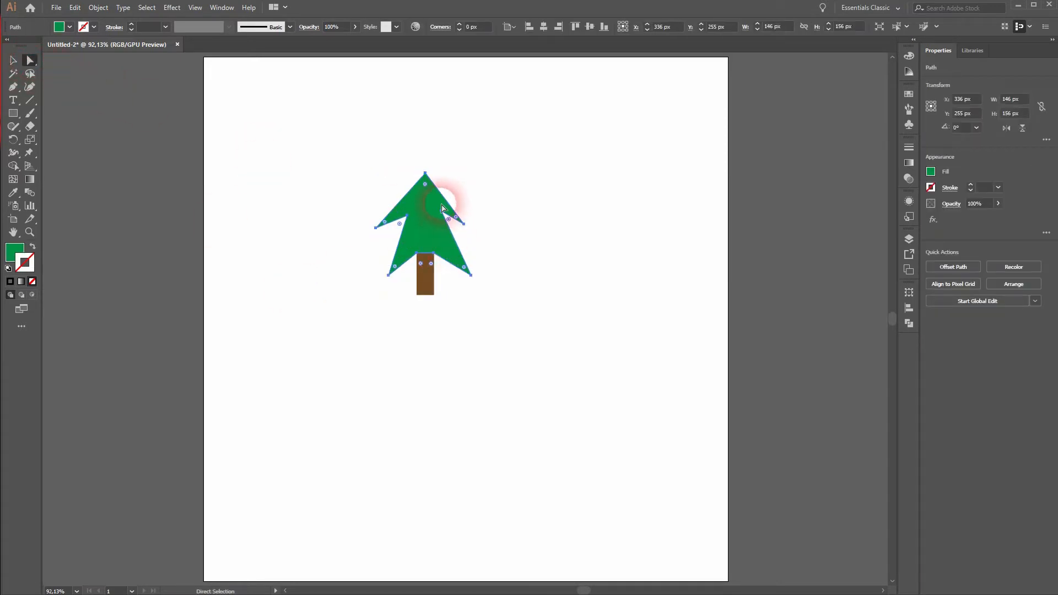
{"action": "left_click_drag", "start_coordinate": [431, 177], "coordinate": [430, 176]}
{"action": "left_click_drag", "start_coordinate": [468, 223], "coordinate": [443, 217]}
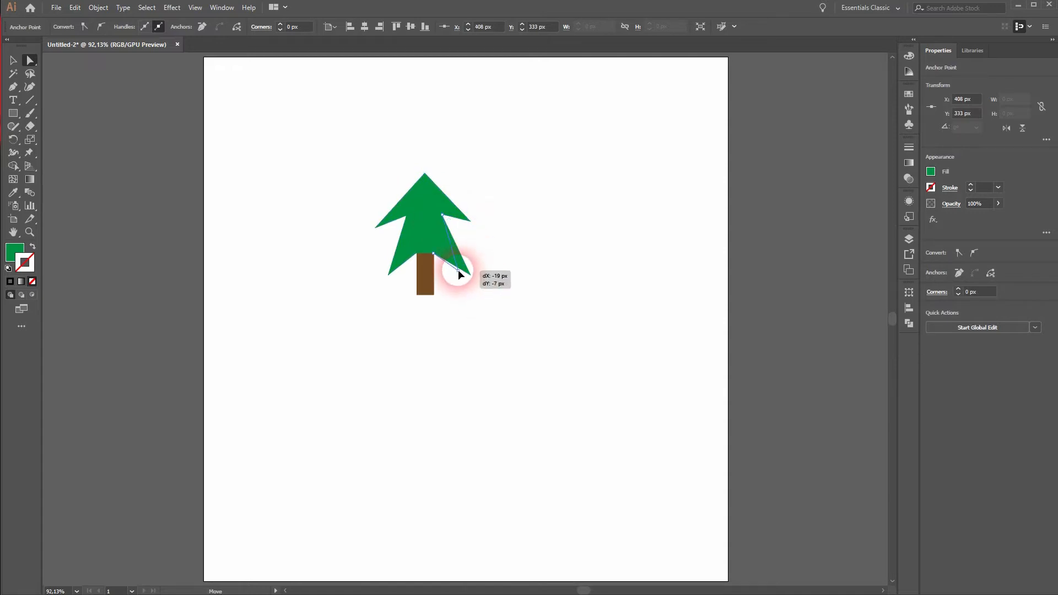
{"action": "left_click_drag", "start_coordinate": [470, 276], "coordinate": [460, 268]}
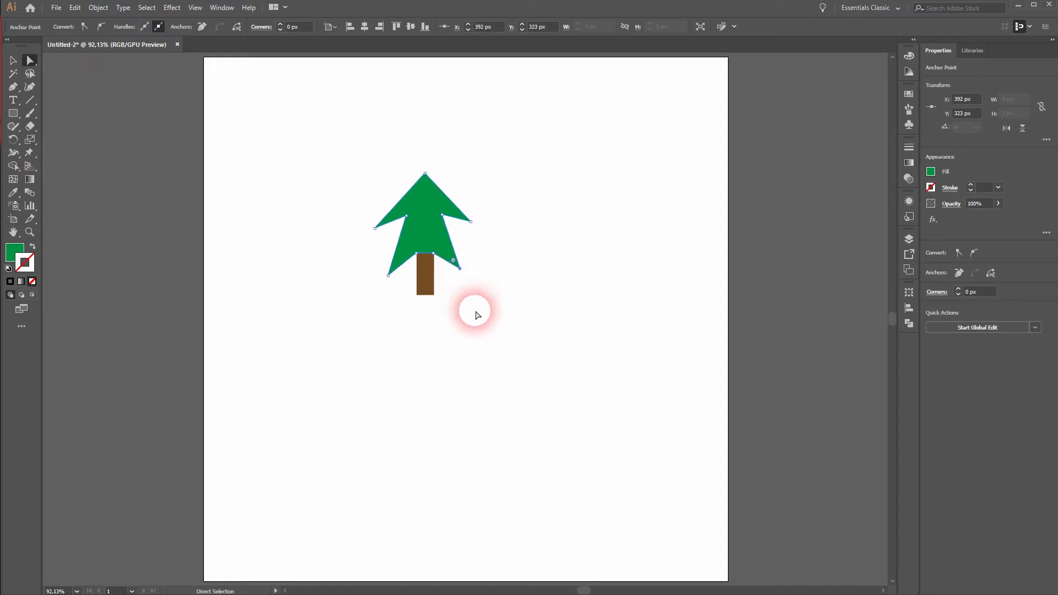
Step: Raise the treetop's peak to about X 339, Y 132 px and move its lower-left branch tip slightly up and inward
{"action": "left_click_drag", "start_coordinate": [425, 174], "coordinate": [426, 145]}
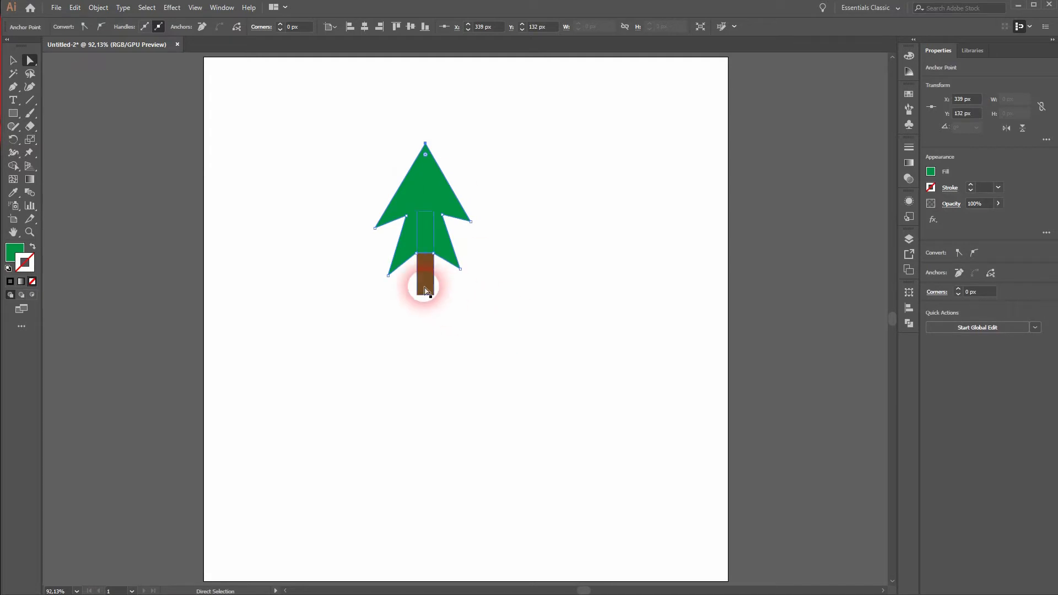
{"action": "left_click_drag", "start_coordinate": [387, 277], "coordinate": [392, 270]}
{"action": "left_click", "coordinate": [455, 339]}
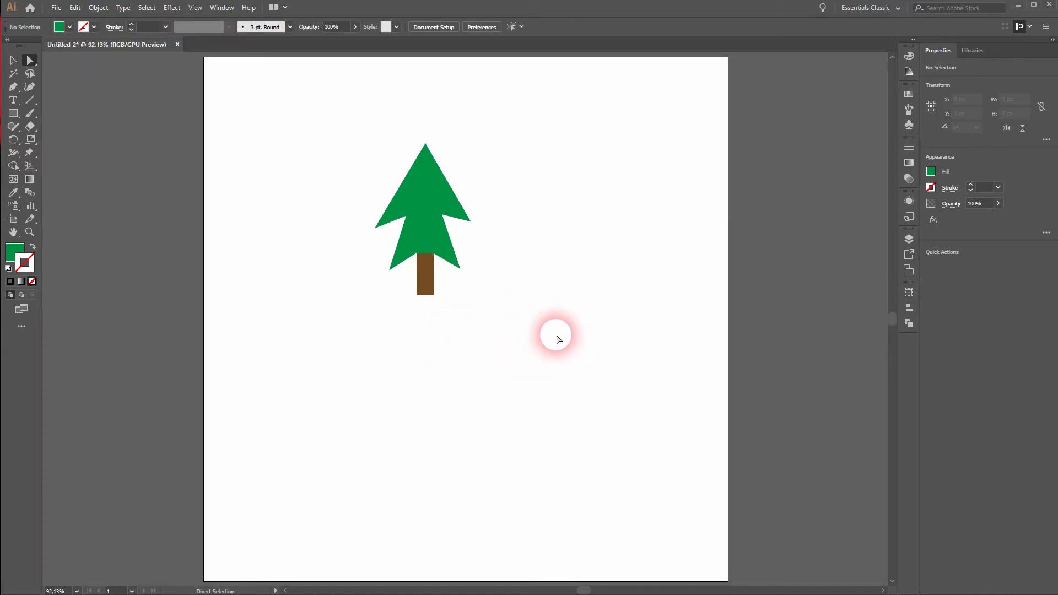
Step: Select the whole tree and delete it
{"action": "left_click", "coordinate": [12, 64]}
{"action": "left_click_drag", "start_coordinate": [326, 151], "coordinate": [545, 350]}
{"action": "key", "text": "Delete"}
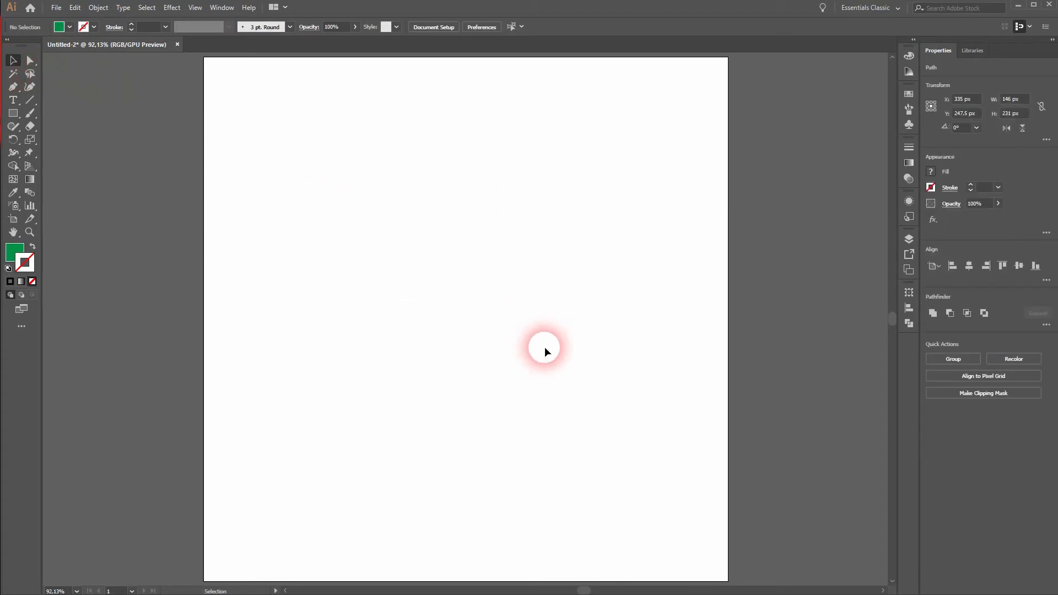
Step: Draw a new brown trunk rectangle without stroke, about 42 by 152 px, centred at about X 342, Y 335 px, and deselect it
{"action": "left_click", "coordinate": [16, 113]}
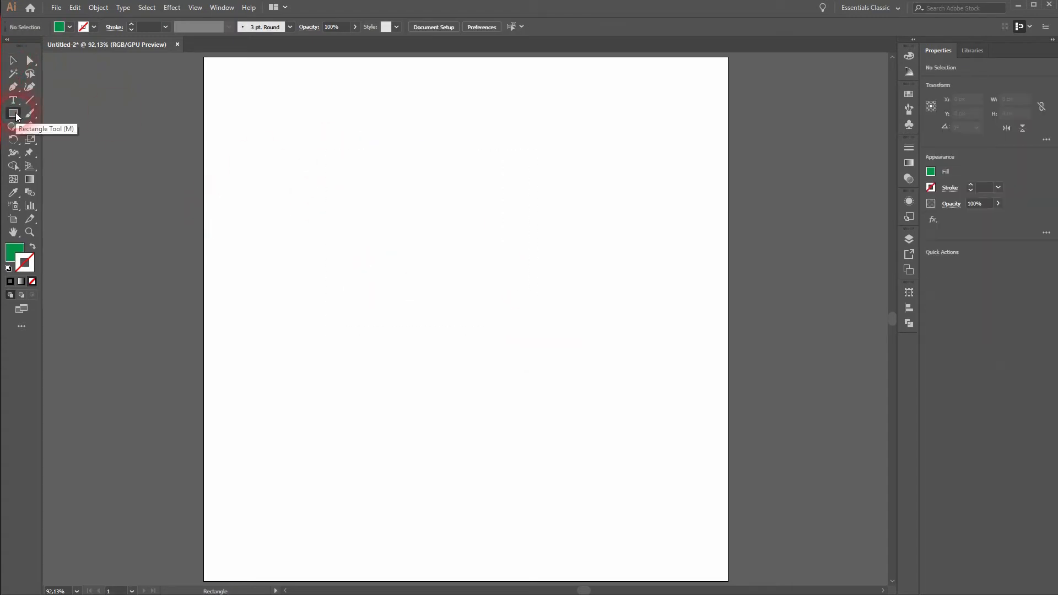
{"action": "left_click", "coordinate": [70, 27]}
{"action": "left_click", "coordinate": [109, 80]}
{"action": "left_click", "coordinate": [417, 229]}
{"action": "left_click_drag", "start_coordinate": [415, 227], "coordinate": [442, 326]}
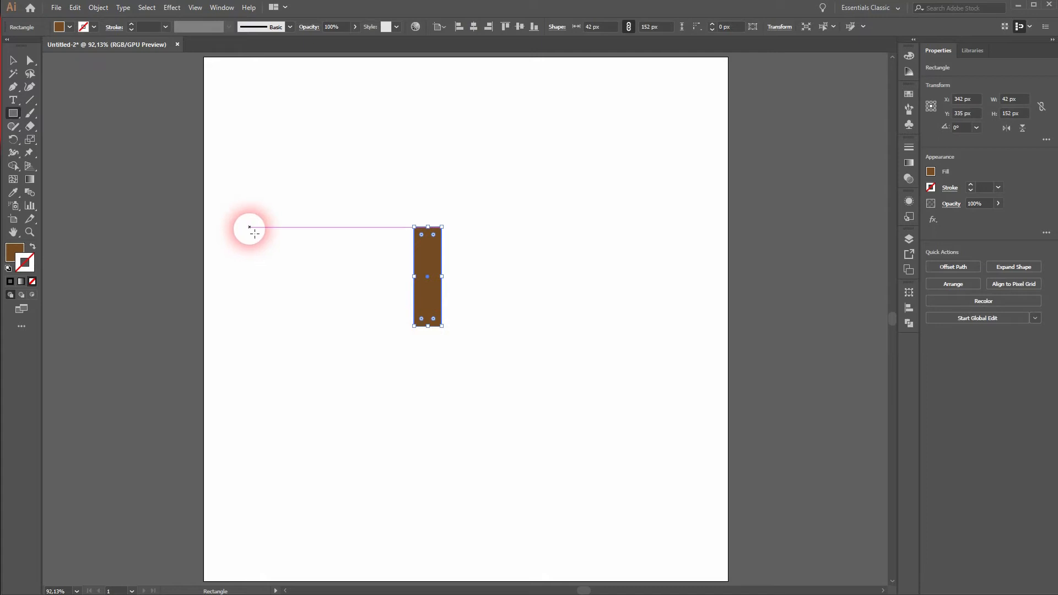
{"action": "left_click", "coordinate": [14, 62]}
{"action": "left_click", "coordinate": [255, 228]}
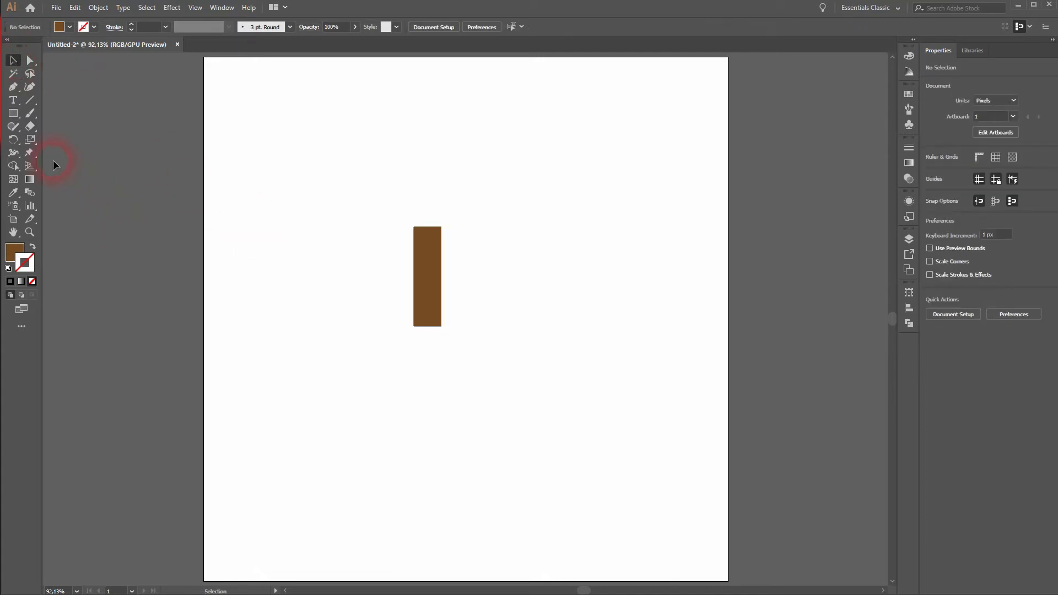
Step: Set a green fill and draw the treetop's curved left half with the Pen tool, from the trunk's left edge to about X 331, Y 133 px
{"action": "left_click", "coordinate": [14, 87]}
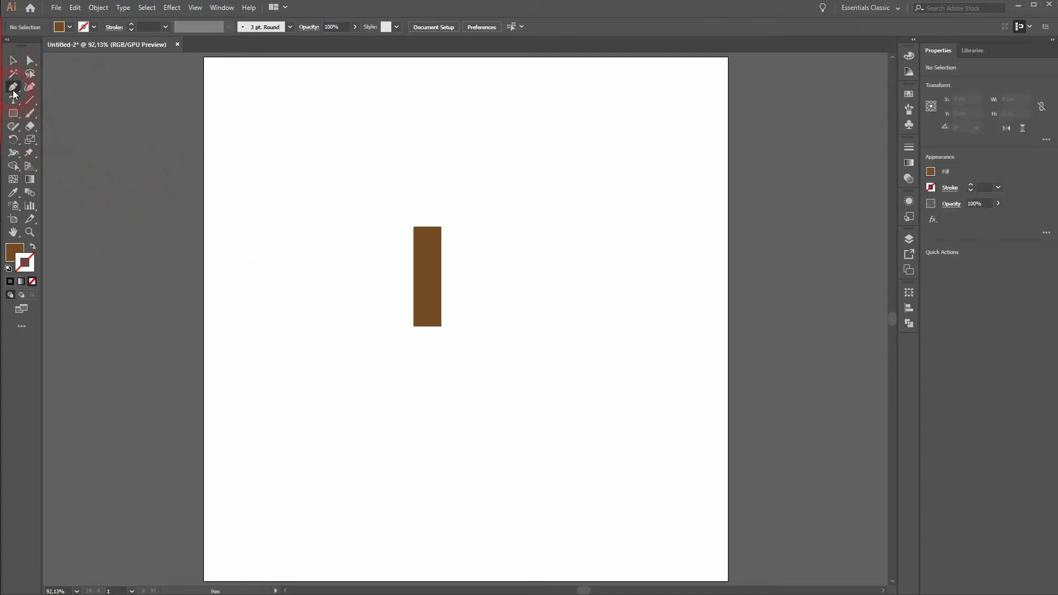
{"action": "left_click", "coordinate": [69, 28]}
{"action": "left_click", "coordinate": [111, 58]}
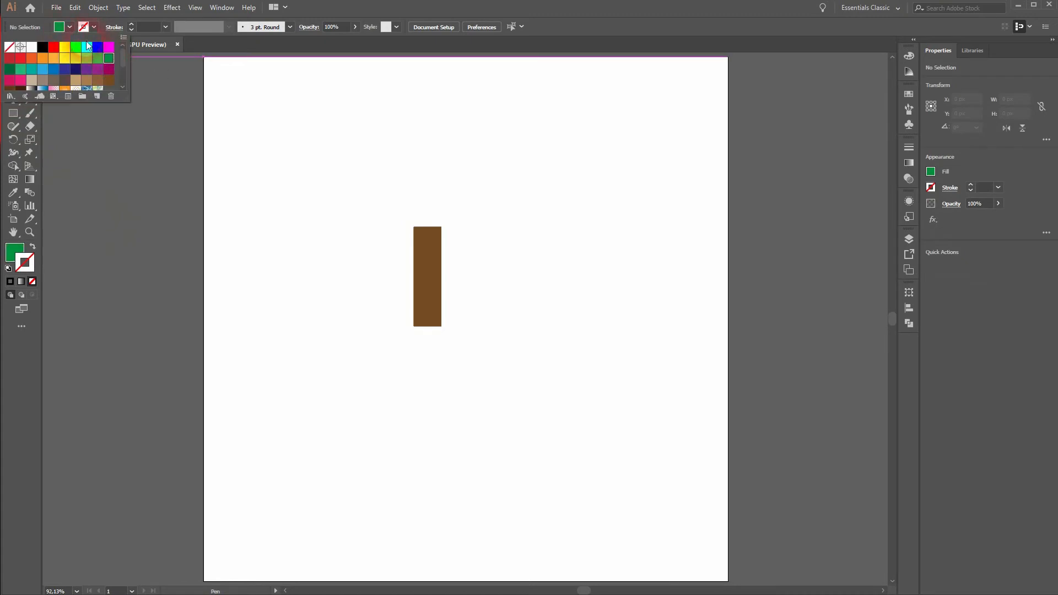
{"action": "left_click", "coordinate": [330, 192]}
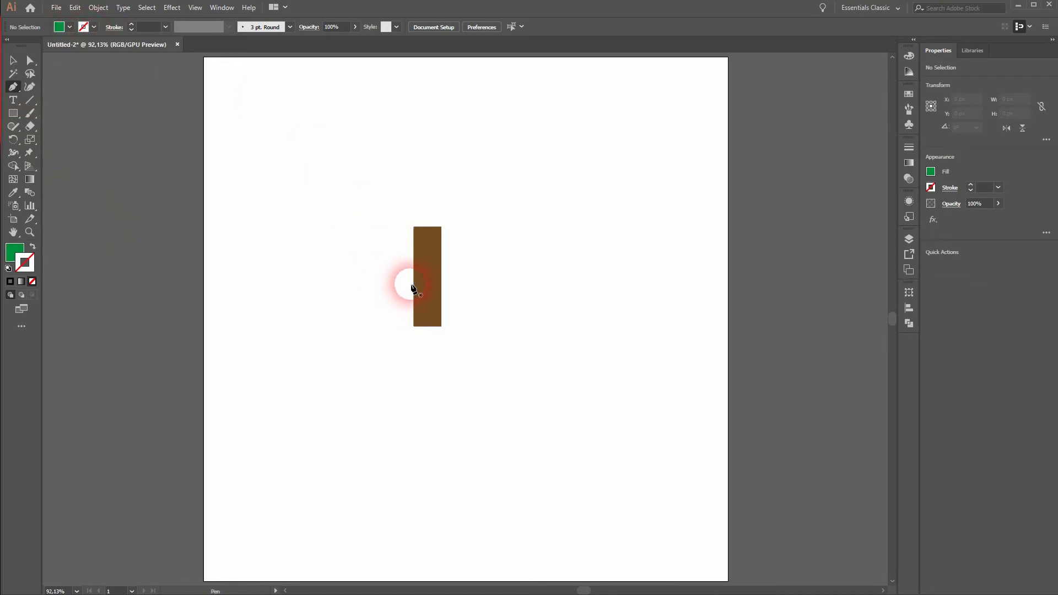
{"action": "left_click", "coordinate": [414, 258]}
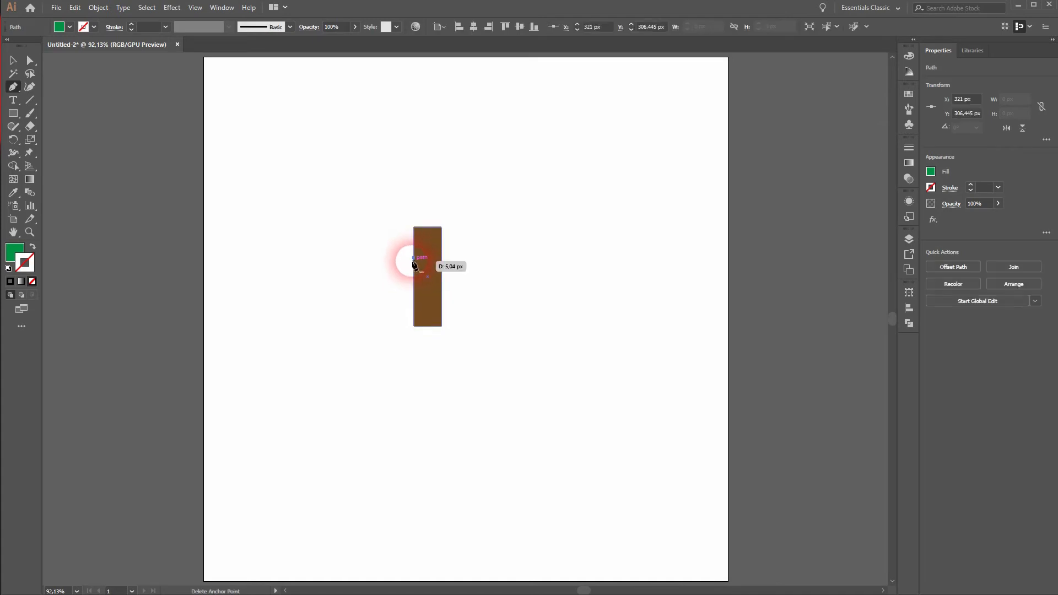
{"action": "left_click_drag", "start_coordinate": [359, 284], "coordinate": [339, 267]}
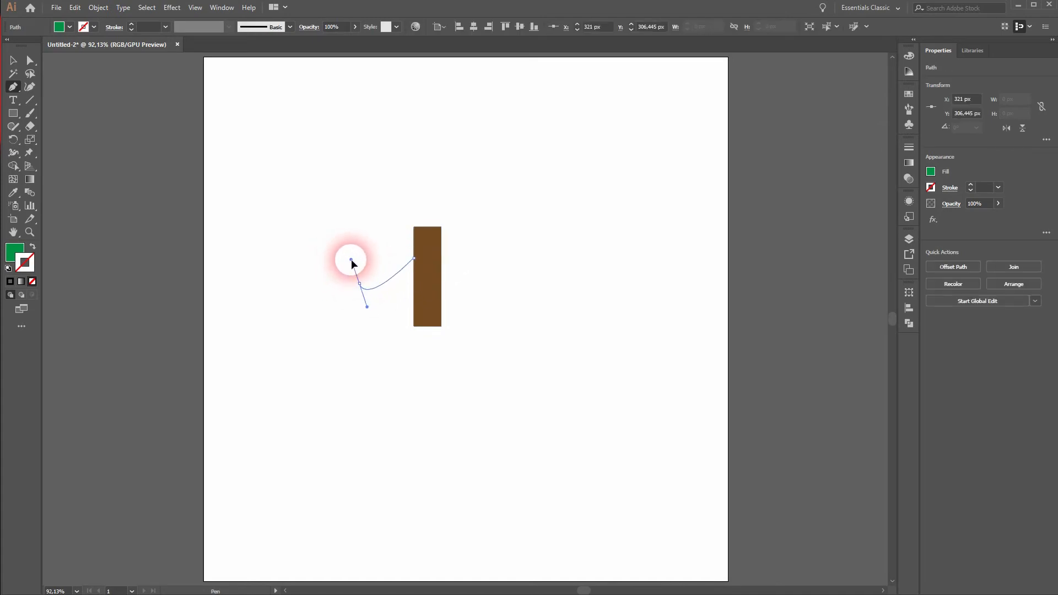
{"action": "left_click_drag", "start_coordinate": [355, 205], "coordinate": [512, 176]}
{"action": "left_click", "coordinate": [420, 145]}
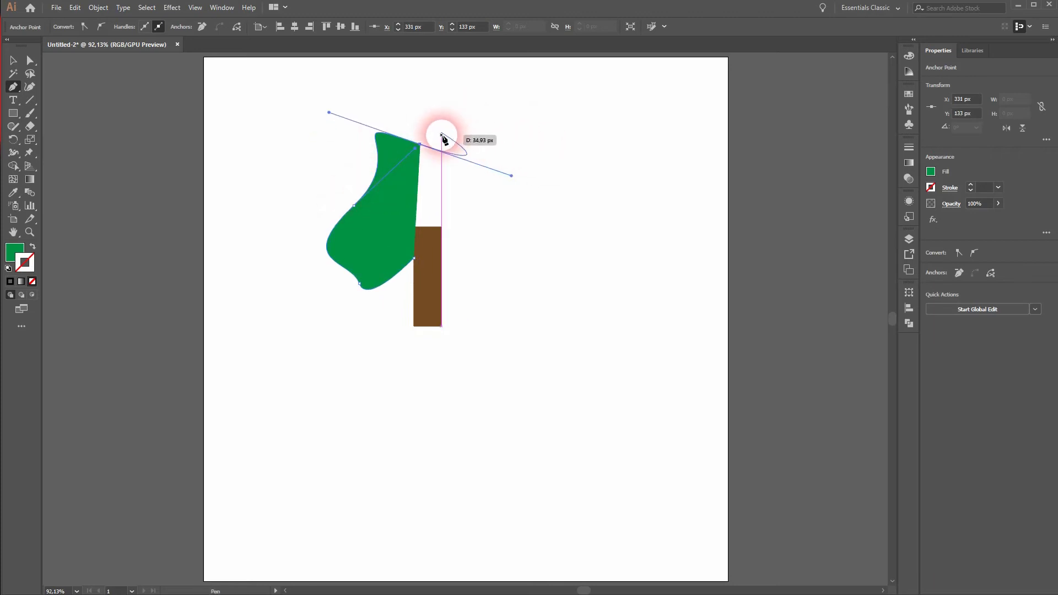
Step: Continue the curved treetop through right-side anchors at about (453, 161), (496, 277) and (444, 347) px, closing the outline at the trunk
{"action": "left_click_drag", "start_coordinate": [420, 144], "coordinate": [526, 286]}
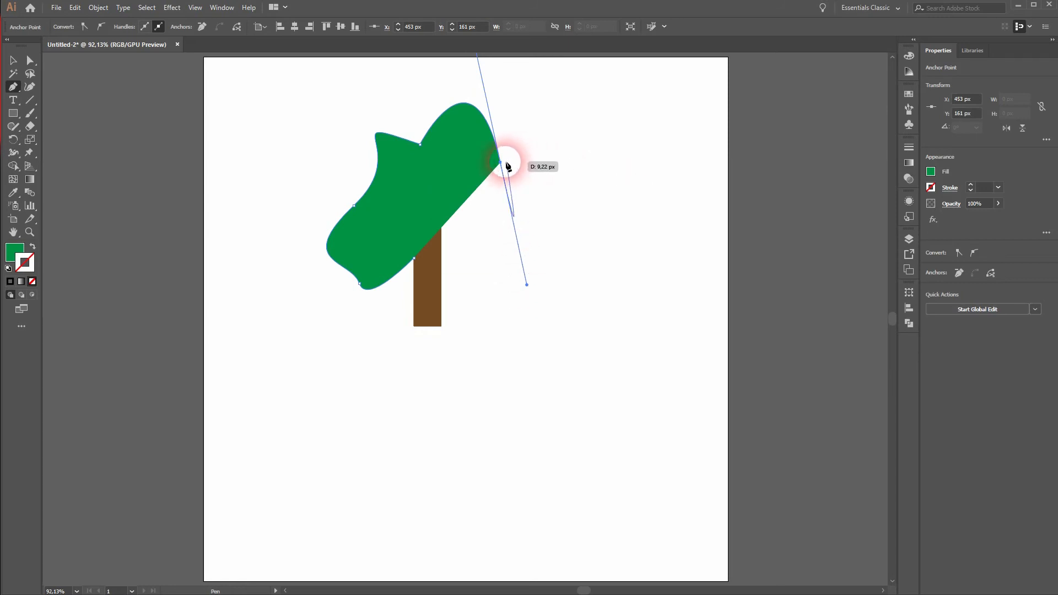
{"action": "left_click_drag", "start_coordinate": [501, 163], "coordinate": [474, 291]}
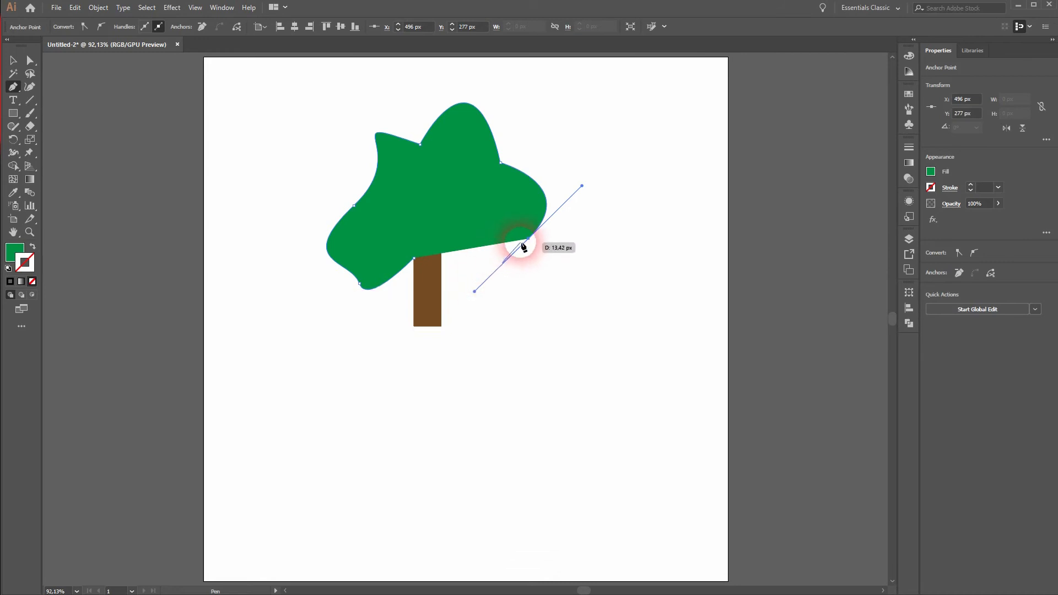
{"action": "left_click_drag", "start_coordinate": [530, 241], "coordinate": [496, 283]}
{"action": "left_click_drag", "start_coordinate": [495, 285], "coordinate": [437, 263]}
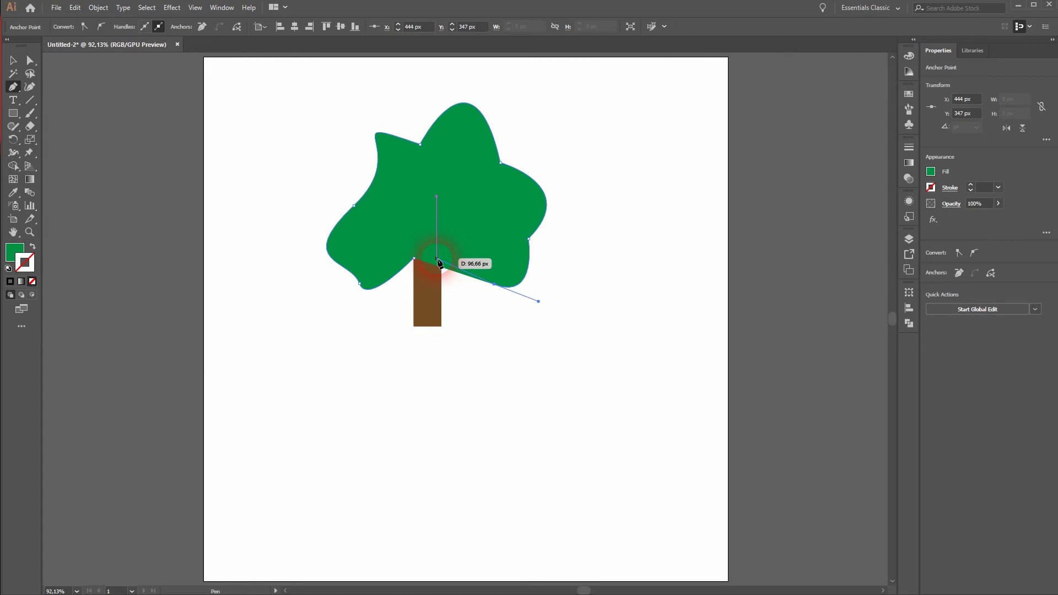
{"action": "mouse_move", "coordinate": [436, 260]}
{"action": "left_mouse_down"}
{"action": "mouse_move", "coordinate": [451, 239]}
{"action": "mouse_move", "coordinate": [428, 237]}
{"action": "mouse_move", "coordinate": [425, 223]}
{"action": "mouse_move", "coordinate": [447, 261]}
{"action": "mouse_move", "coordinate": [416, 261]}
{"action": "left_mouse_up"}
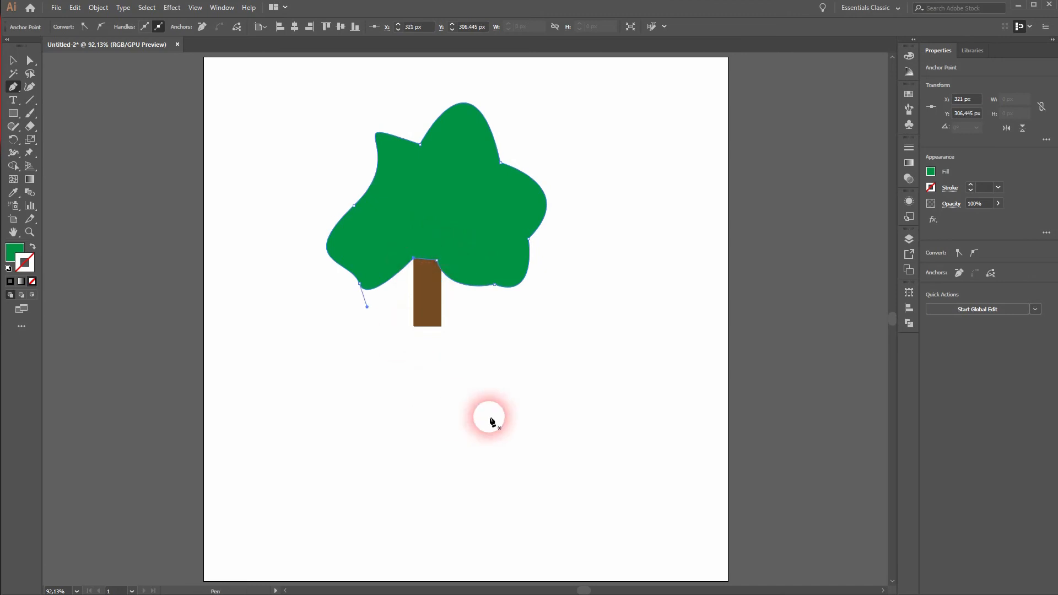
Step: Select the trunk and treetop together, move the whole tree down about 47 px and deselect it
{"action": "left_click", "coordinate": [13, 60]}
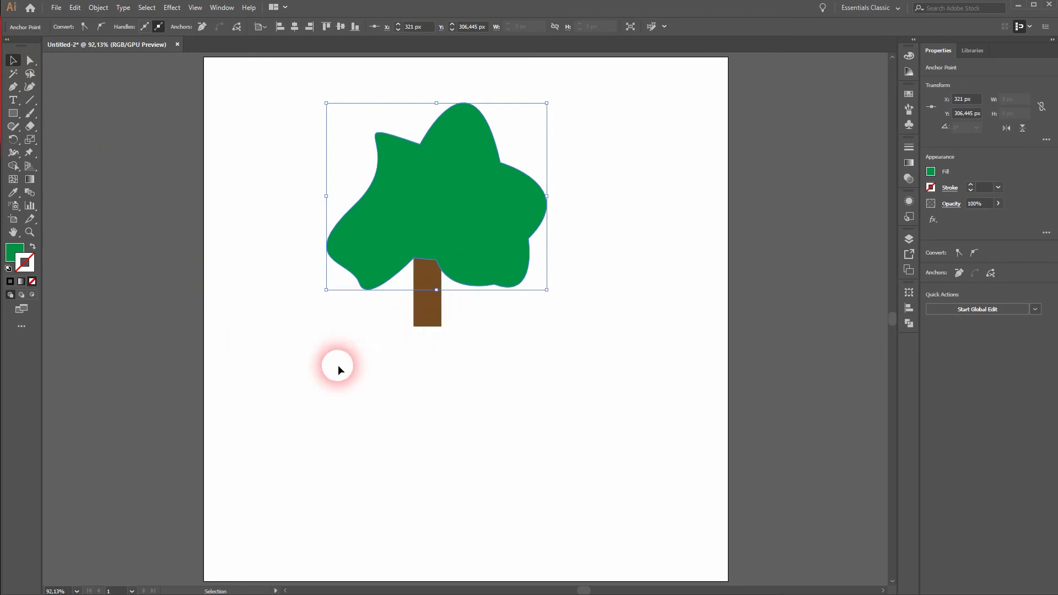
{"action": "left_click_drag", "start_coordinate": [338, 369], "coordinate": [475, 233]}
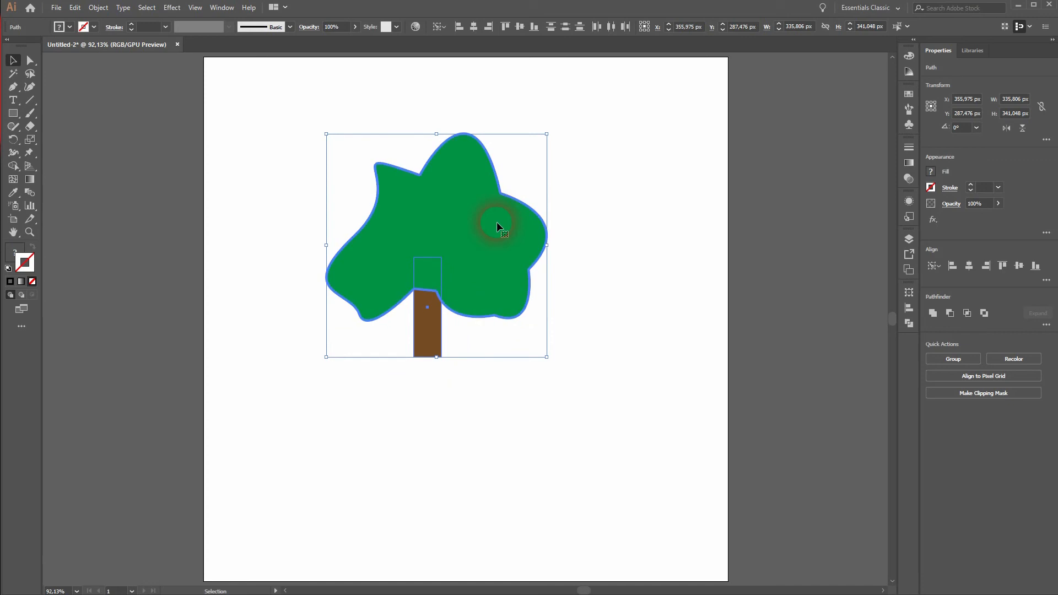
{"action": "left_click", "coordinate": [572, 235]}
Step: Use Direct Selection to move the treetop's lower-left anchor to about X 251, Y 377 px and its lower-right anchor to about X 442, Y 370 px
{"action": "left_click", "coordinate": [508, 233]}
{"action": "left_click", "coordinate": [30, 60]}
{"action": "mouse_move", "coordinate": [359, 320]}
{"action": "left_mouse_down"}
{"action": "mouse_move", "coordinate": [371, 316]}
{"action": "mouse_move", "coordinate": [367, 304]}
{"action": "left_mouse_up"}
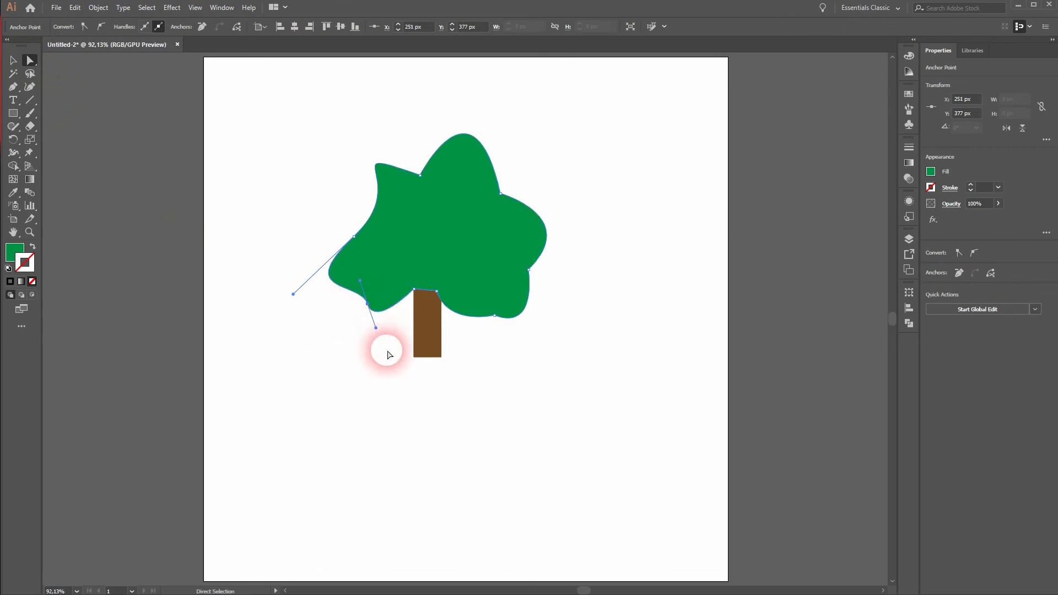
{"action": "left_click", "coordinate": [496, 316]}
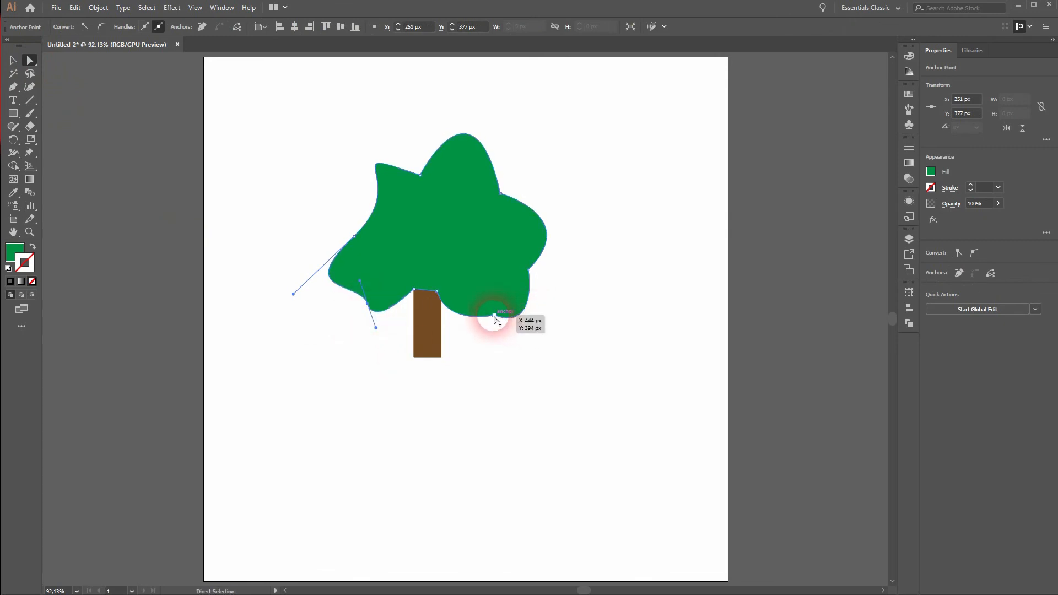
{"action": "left_click_drag", "start_coordinate": [496, 319], "coordinate": [493, 298]}
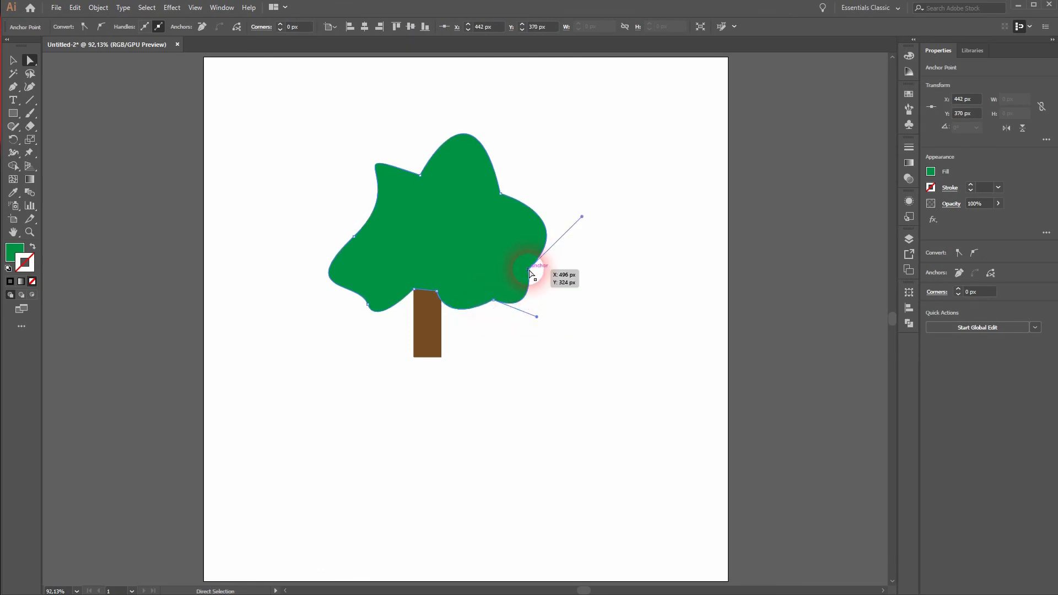
Step: Move the treetop's right-side anchors inward to about (473, 318) and (425, 215) px, and the notch anchor left of the peak to about (298, 191) px
{"action": "left_click_drag", "start_coordinate": [529, 271], "coordinate": [515, 266]}
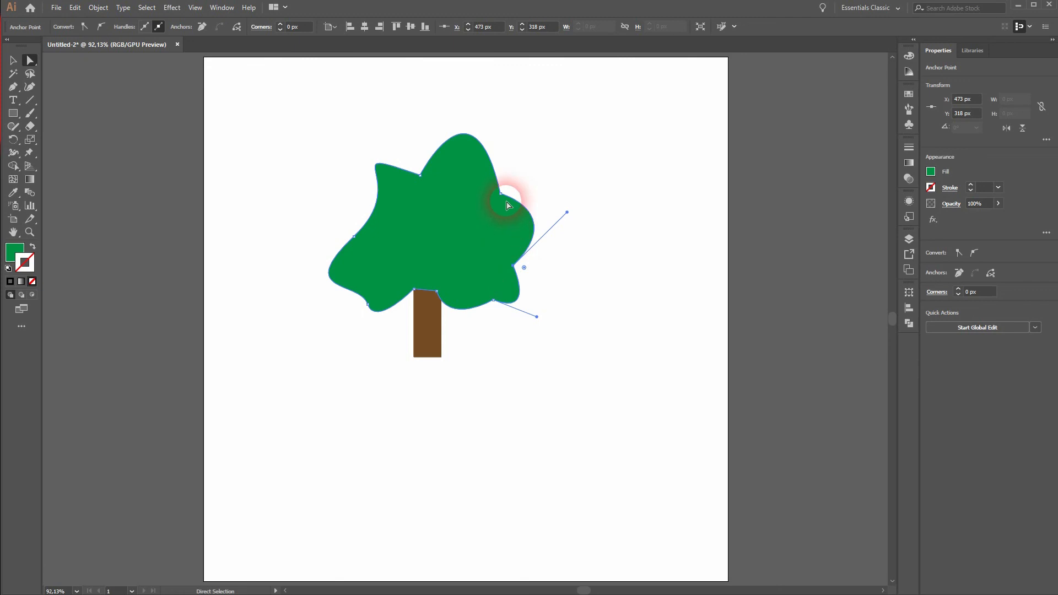
{"action": "left_click_drag", "start_coordinate": [502, 196], "coordinate": [483, 202]}
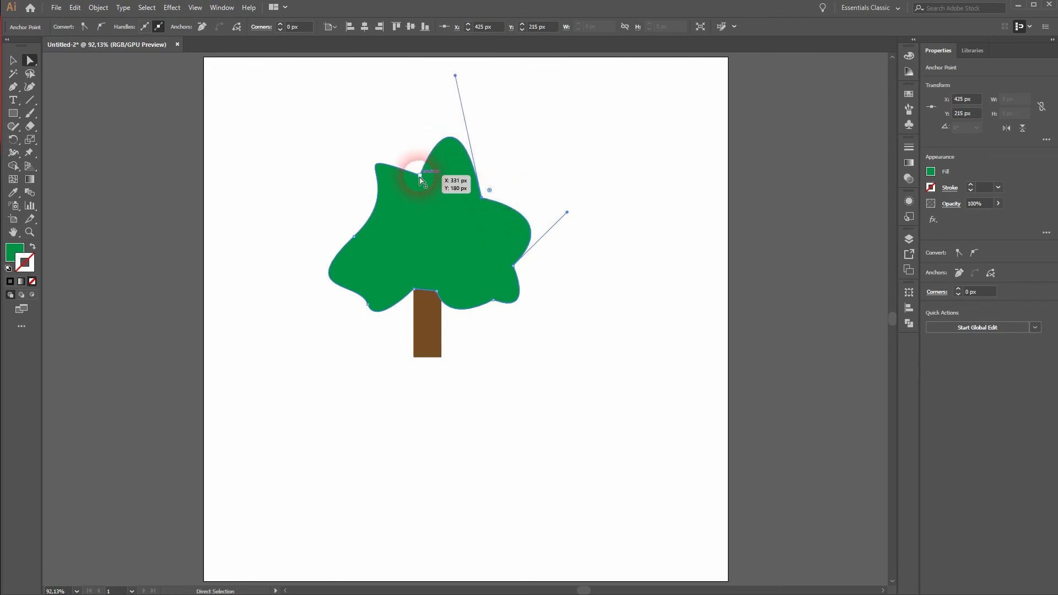
{"action": "left_click_drag", "start_coordinate": [421, 178], "coordinate": [362, 175]}
Step: Move the treetop's left-side anchor to about X 220, Y 248 px and shorten its upper direction handle to round the upper-left lobe
{"action": "left_click", "coordinate": [355, 233]}
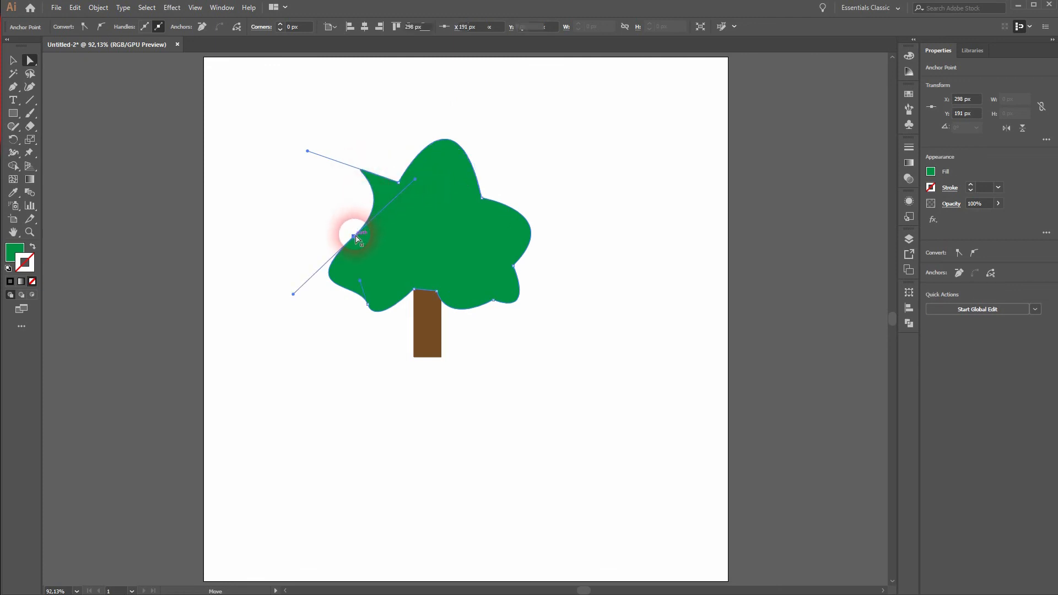
{"action": "left_click_drag", "start_coordinate": [355, 233], "coordinate": [347, 219]}
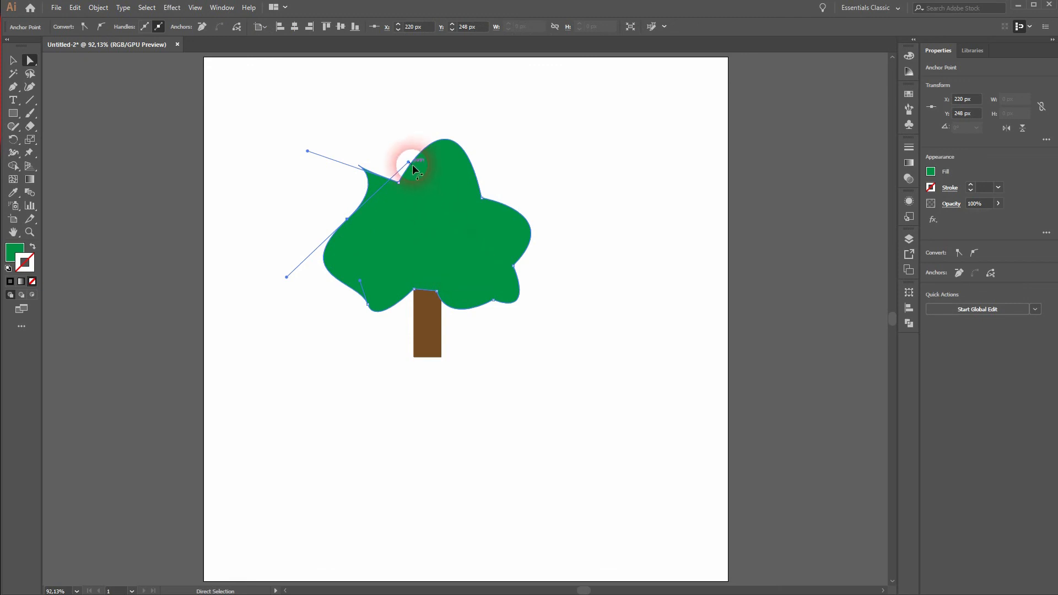
{"action": "left_click_drag", "start_coordinate": [412, 164], "coordinate": [369, 207]}
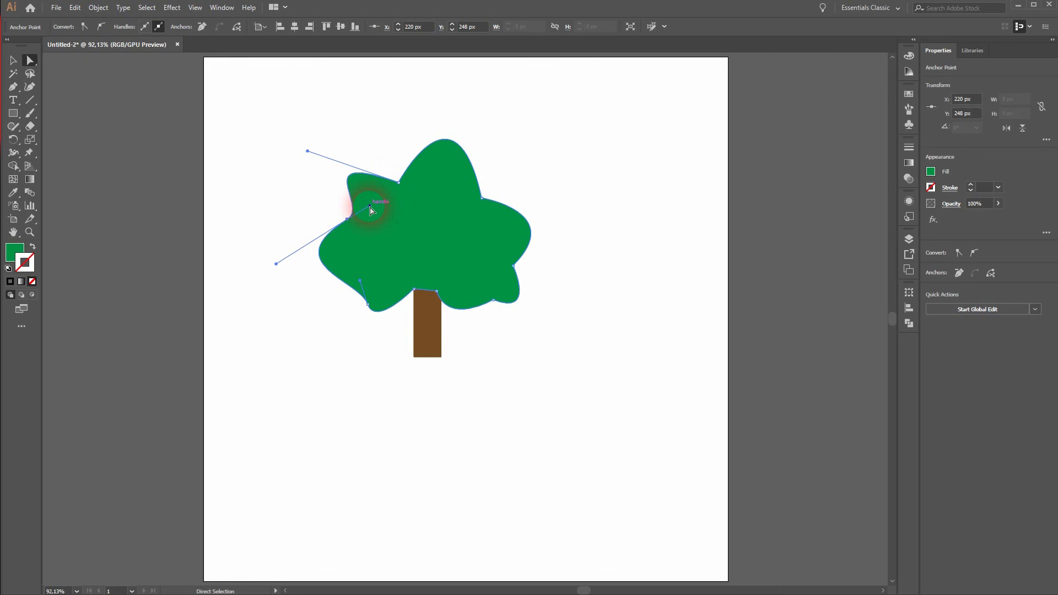
{"action": "left_click", "coordinate": [667, 217]}
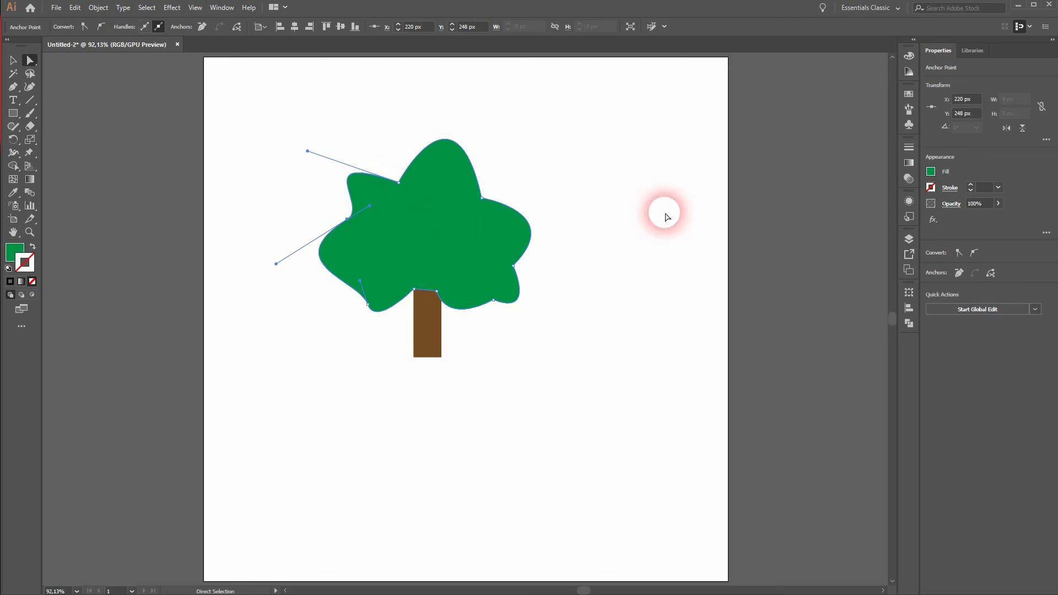
Step: Bend the treetop's peak curve to the left, raise the notch anchor right of the peak slightly, and deselect the tree
{"action": "left_click_drag", "start_coordinate": [448, 137], "coordinate": [428, 141]}
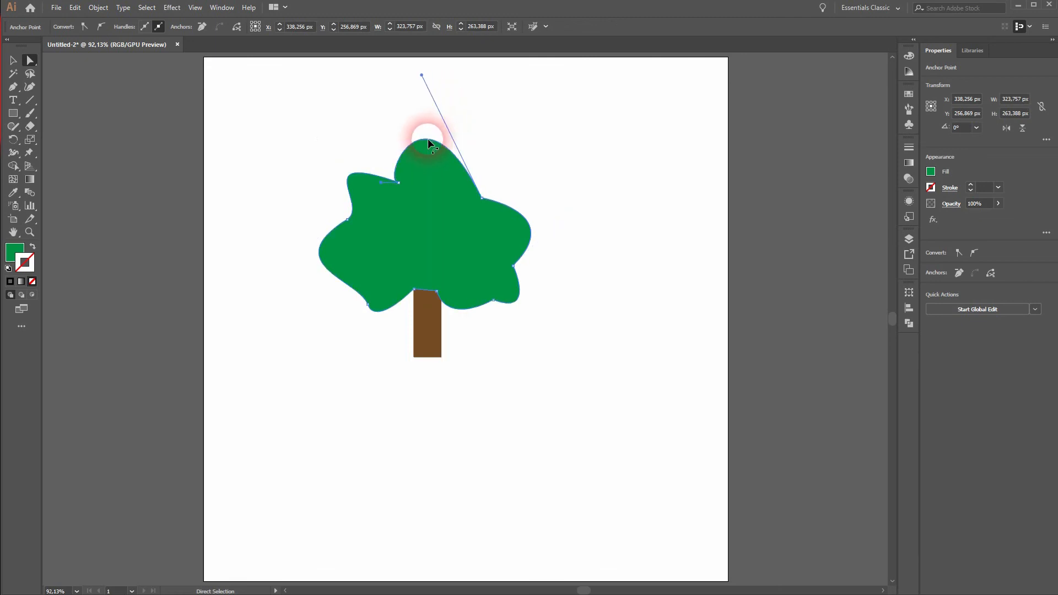
{"action": "left_click_drag", "start_coordinate": [482, 199], "coordinate": [482, 190]}
{"action": "left_click", "coordinate": [644, 325]}
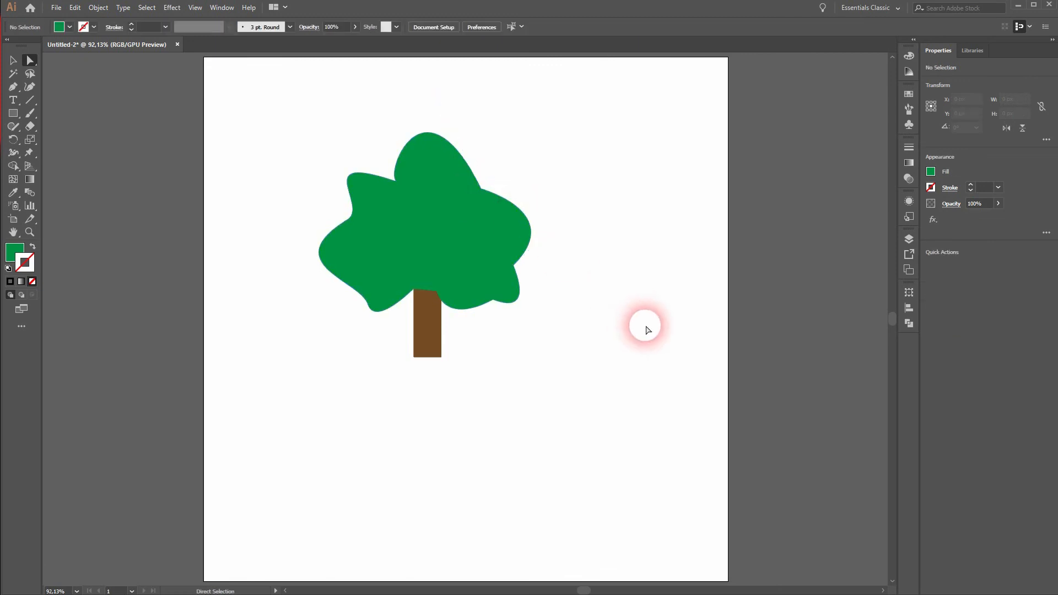